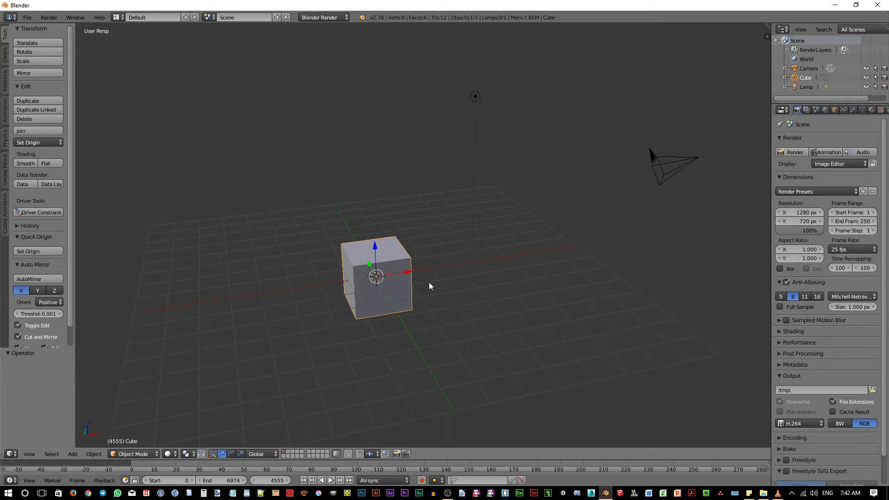
- Orbit around the default cube, camera and lamp scene and select the camera
mouse_move(387, 295)
middle_mouse_down()
mouse_move(356, 296)
mouse_move(406, 291)
middle_mouse_up()
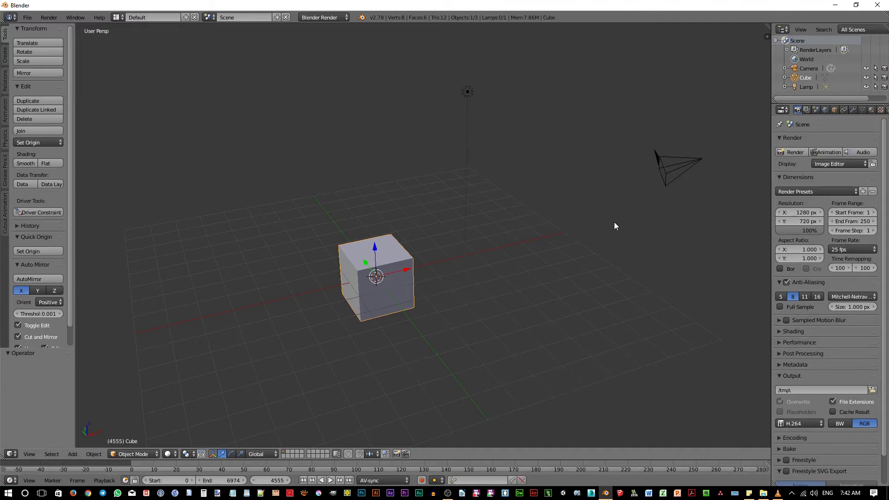
right_click(669, 172)
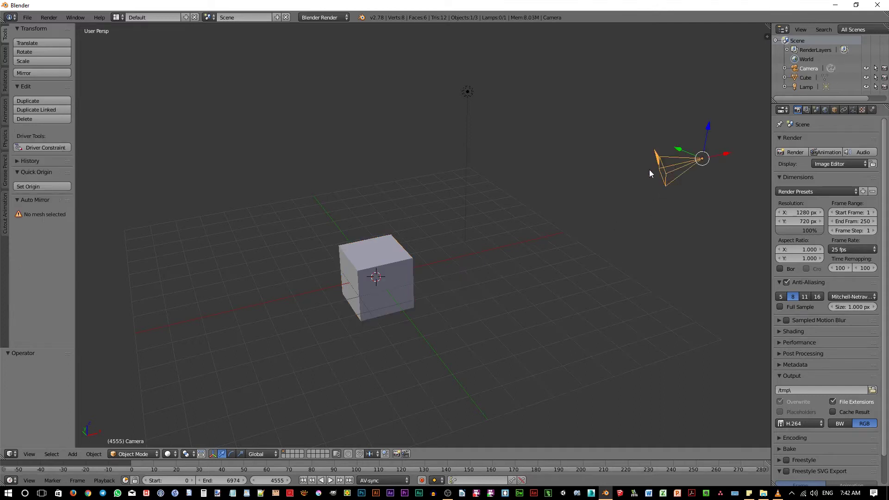
- Add the lamp to the camera selection and delete both, leaving the cube alone
right_click(468, 92)
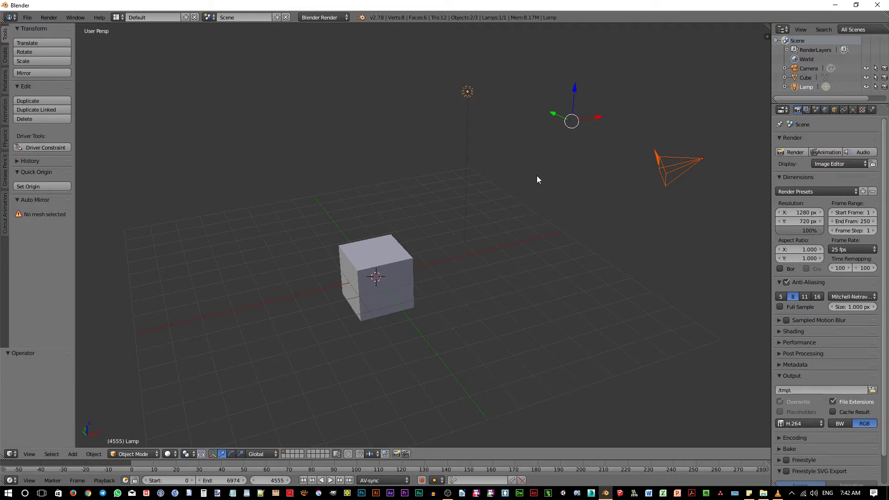
key("x")
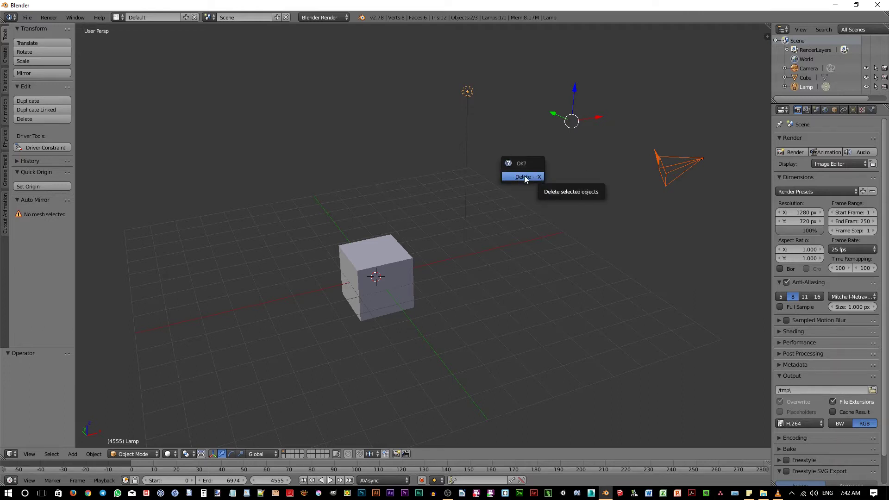
left_click(525, 177)
mouse_move(479, 335)
middle_mouse_down()
mouse_move(444, 363)
mouse_move(404, 359)
mouse_move(512, 340)
mouse_move(449, 323)
mouse_move(449, 281)
mouse_move(443, 351)
mouse_move(441, 281)
mouse_move(442, 352)
middle_mouse_up()
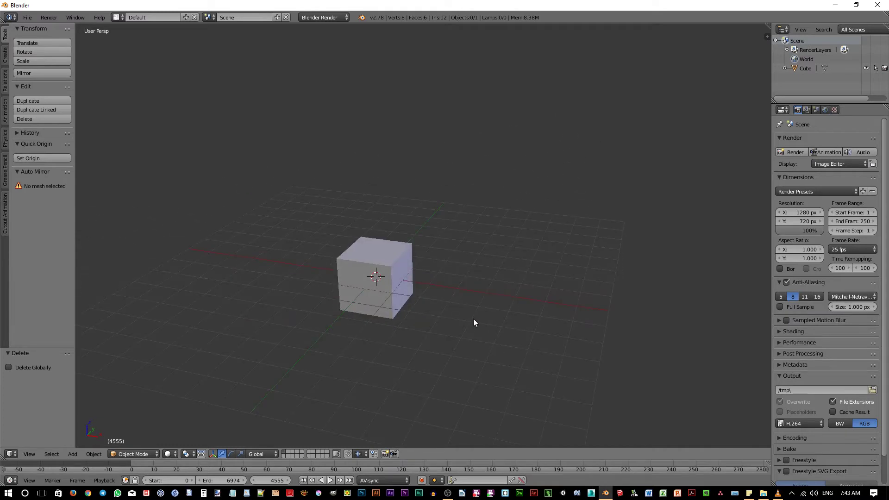
- Turn off Grid Floor in the N-panel Display options, then reselect the cube
key("n")
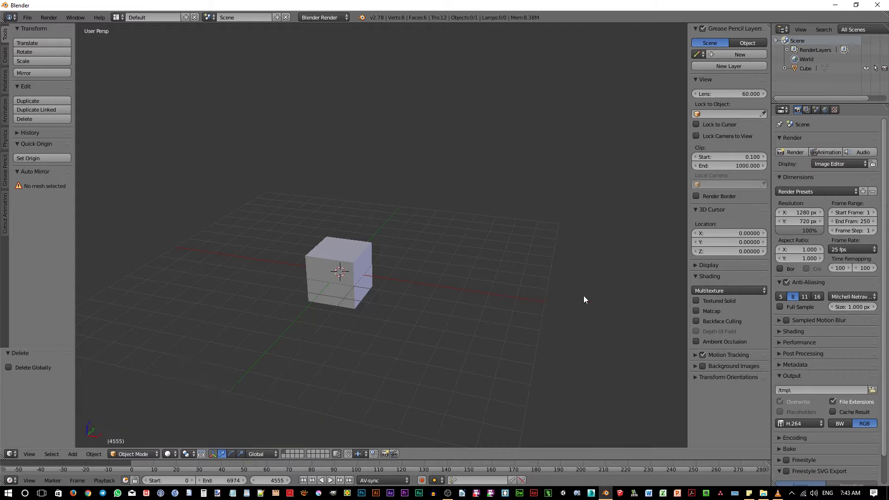
left_click(709, 265)
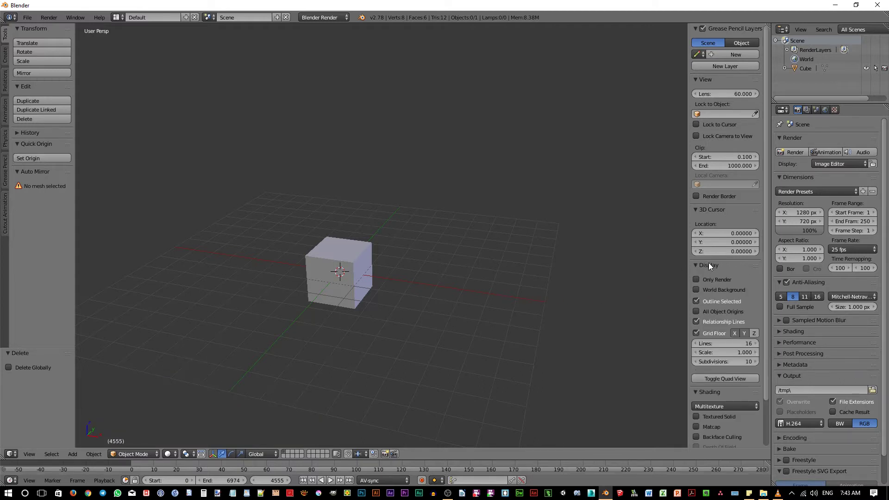
left_click(697, 333)
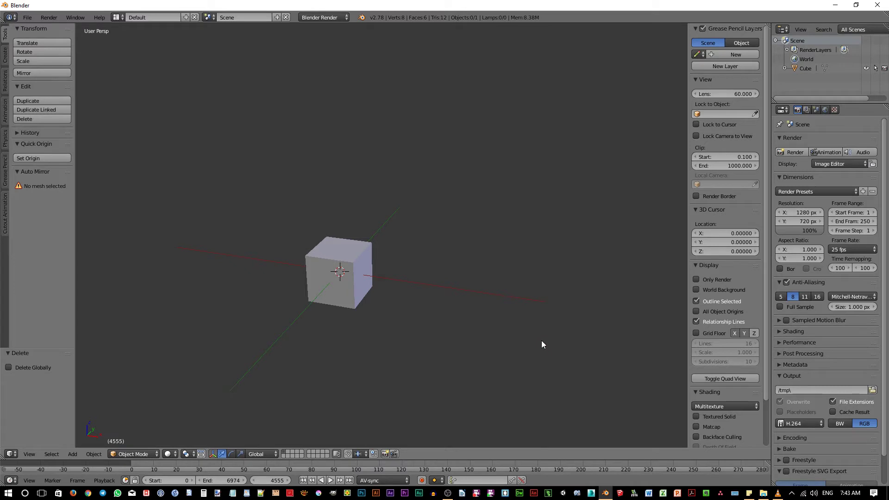
key("n")
mouse_move(495, 335)
middle_mouse_down()
mouse_move(357, 294)
mouse_move(421, 327)
middle_mouse_up()
scroll(356, 295, "up", 1)
right_click(366, 290)
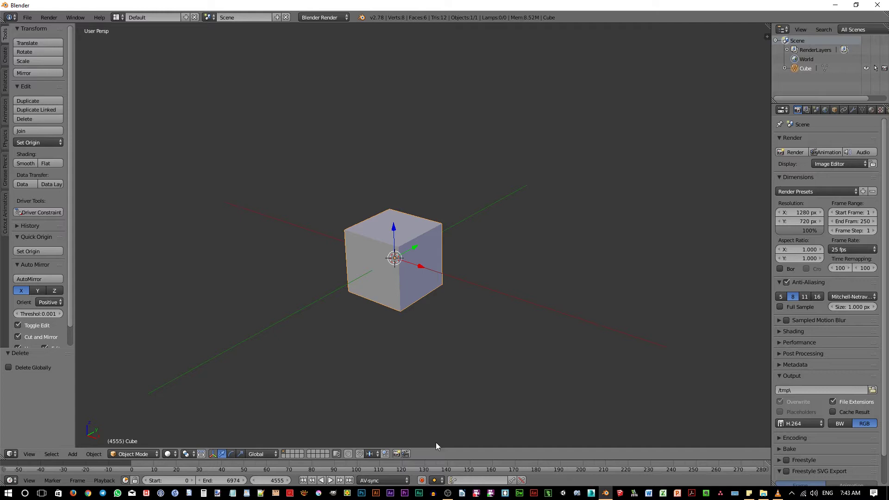
- Join the timeline area into the 3D view using Area Options > Join Area
left_click_drag(437, 459, 447, 364)
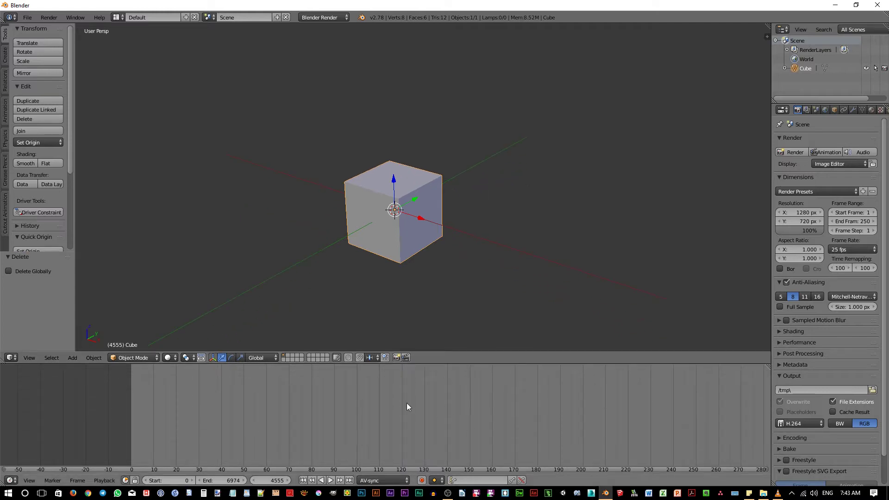
right_click(429, 363)
left_click(414, 363)
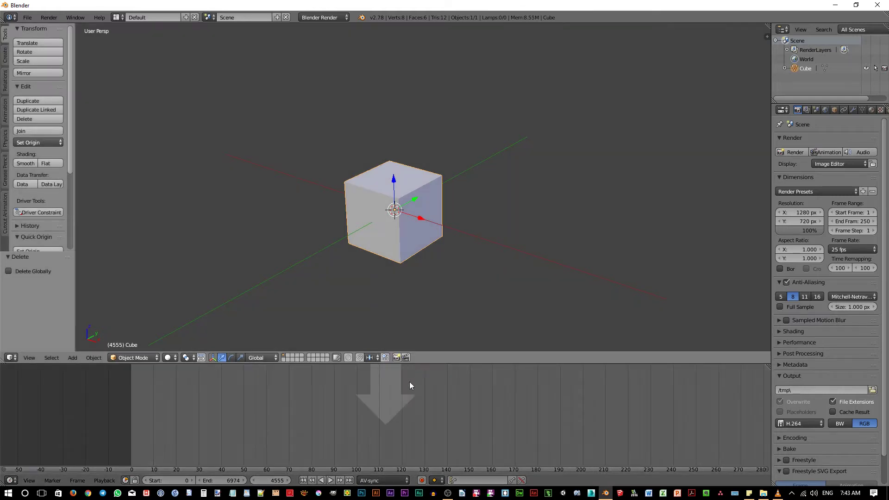
left_click(407, 395)
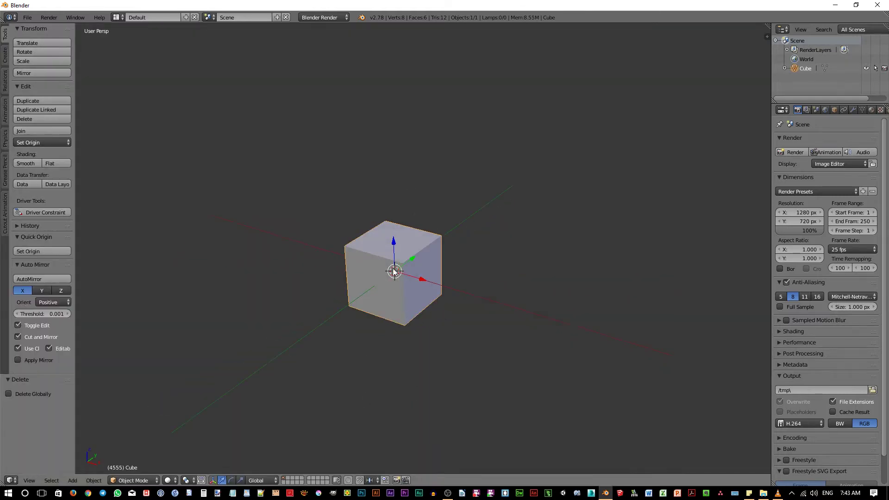
middle_click_drag(408, 302, 398, 305)
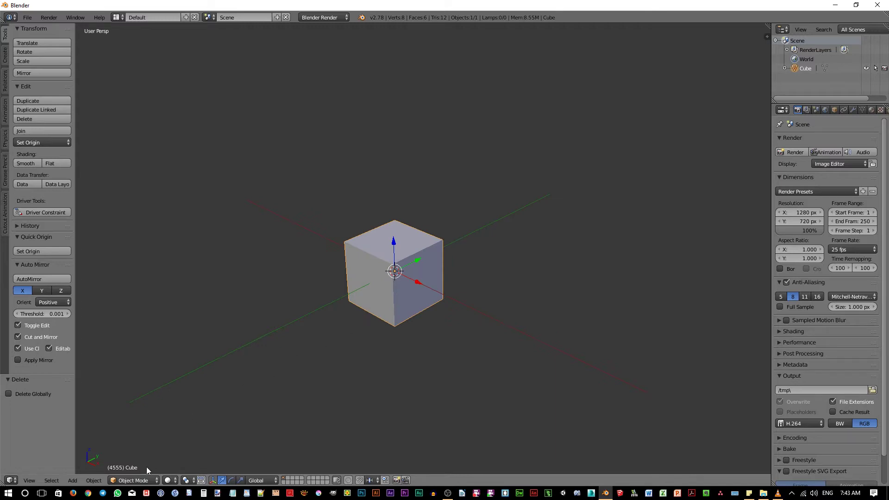
left_click(139, 480)
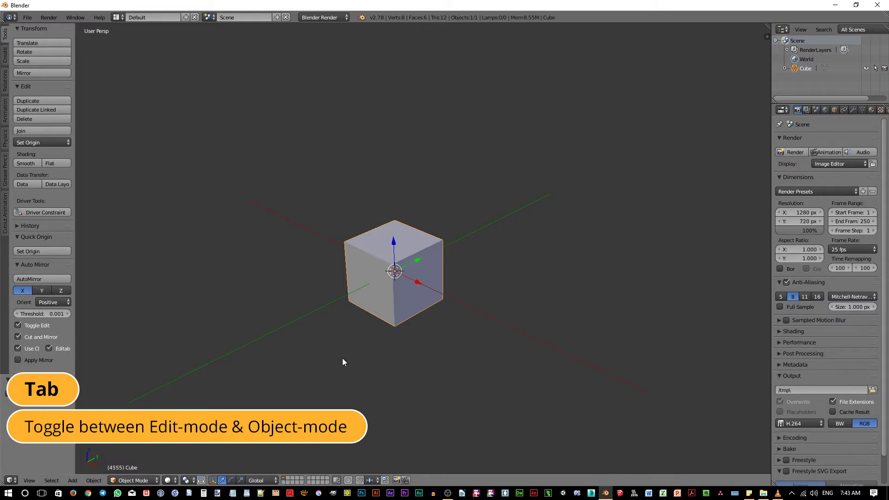
- Switch the cube to Edit Mode with face select mode and zoom in
key("Tab")
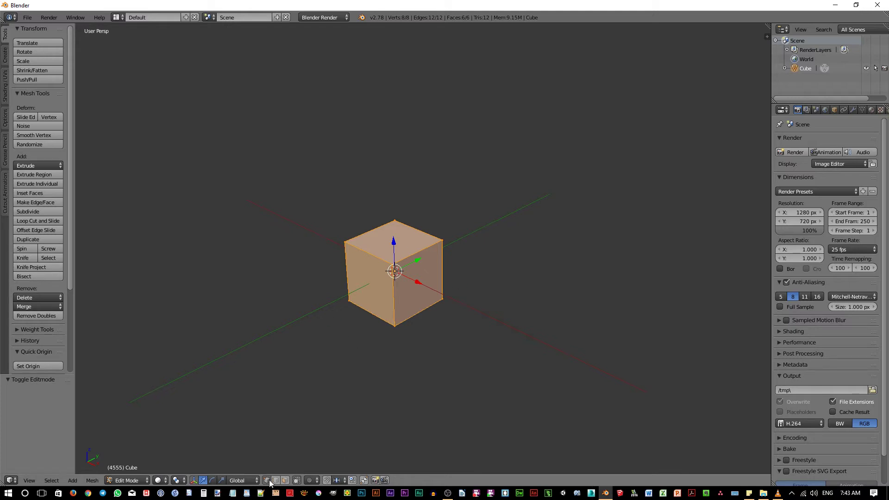
left_click(286, 482)
scroll(383, 318, "up", 1)
scroll(411, 310, "up", 1)
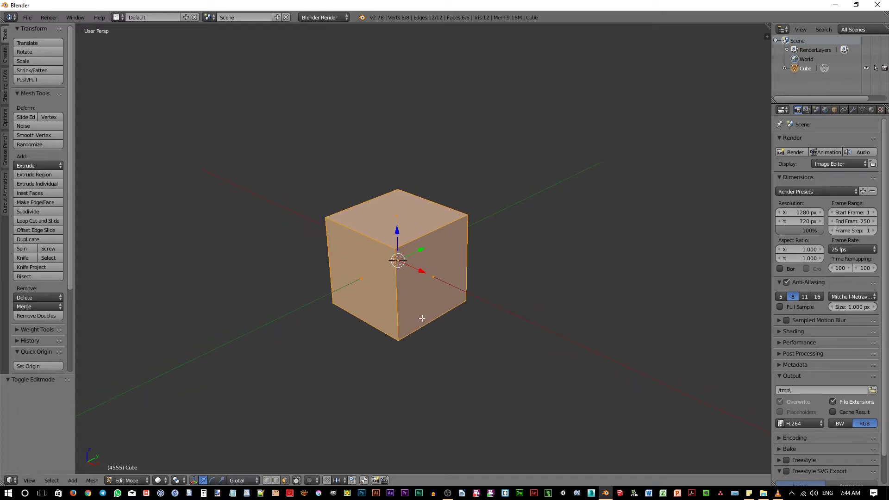
scroll(383, 339, "down", 1)
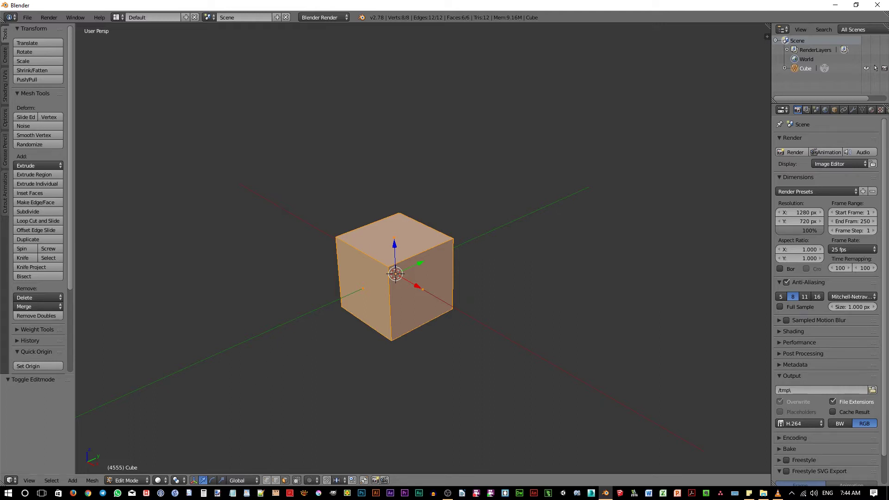
- Sketch B and F arrows for back and front, erase them, and select the front-left face
left_click_drag(491, 270, 553, 240)
mouse_move(535, 242)
left_mouse_down()
mouse_move(553, 240)
mouse_move(545, 256)
left_mouse_up()
left_click_drag(582, 233, 581, 252)
left_click_drag(571, 253, 580, 253)
left_click_drag(308, 360, 244, 400)
mouse_move(244, 401)
left_mouse_down()
mouse_move(252, 389)
mouse_move(263, 401)
left_mouse_up()
mouse_move(189, 373)
left_mouse_down()
mouse_move(190, 401)
mouse_move(206, 379)
mouse_move(214, 390)
left_mouse_up()
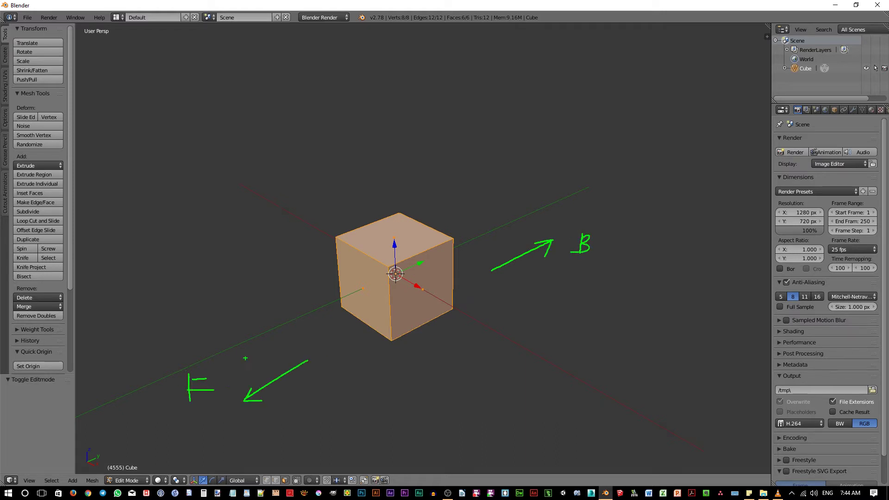
right_click(245, 358)
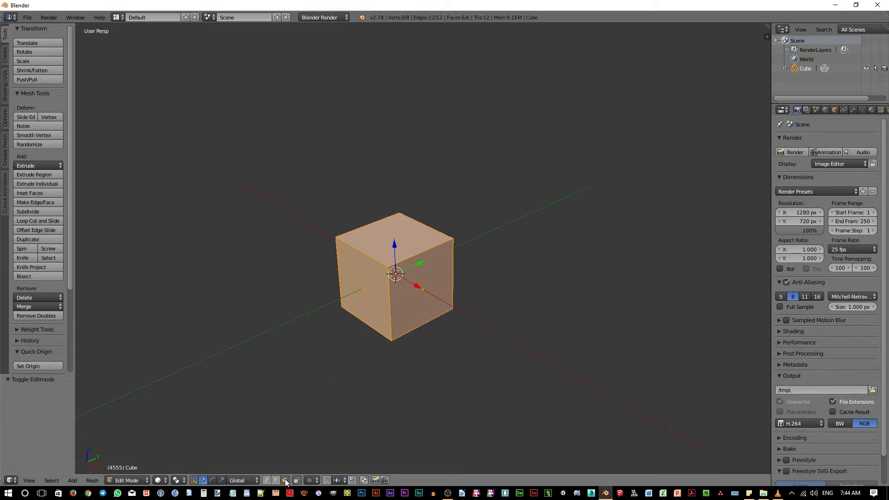
right_click(371, 298)
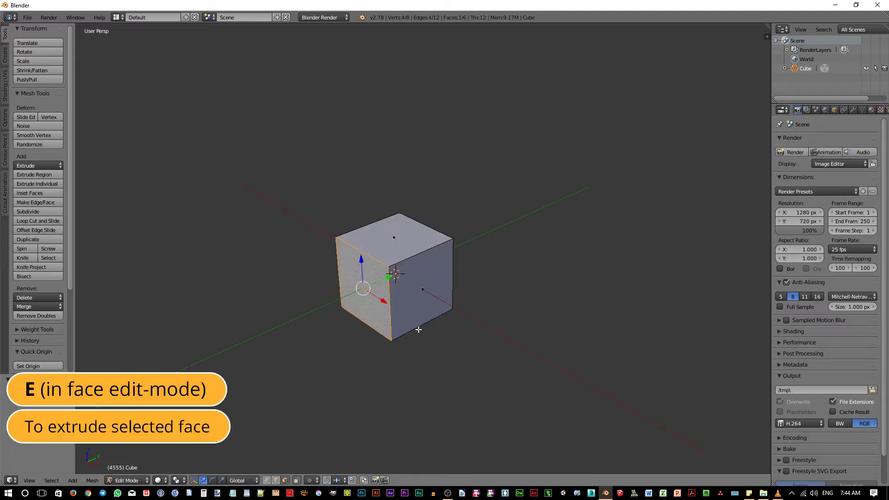
- Extrude the front-left face outward into a block
key("e")
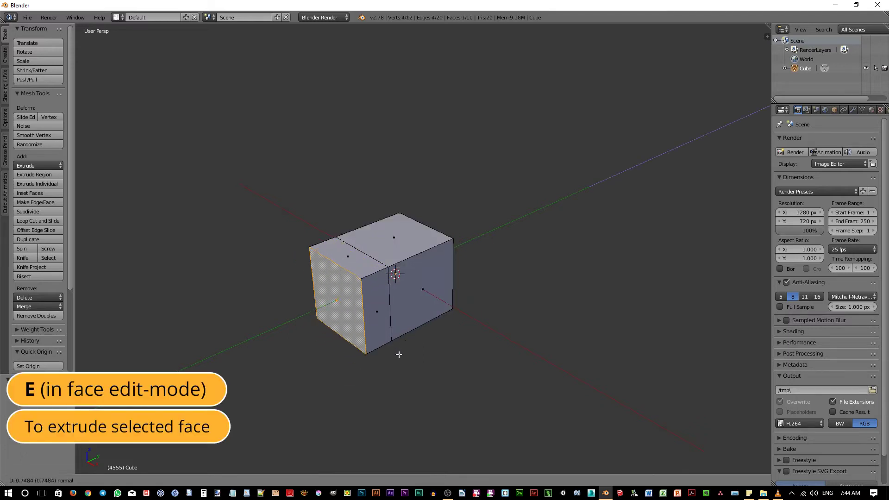
left_click(403, 353)
middle_click_drag(404, 354, 352, 351)
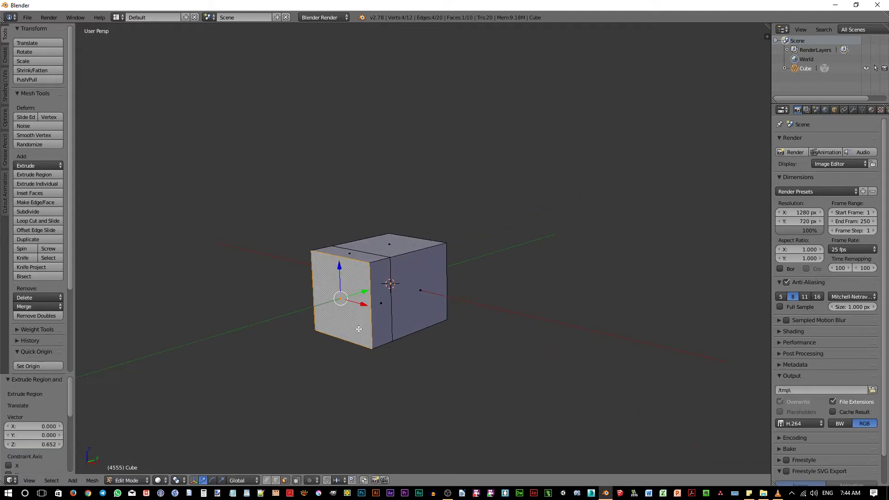
scroll(357, 328, "up", 2)
middle_click_drag(402, 336, 399, 354)
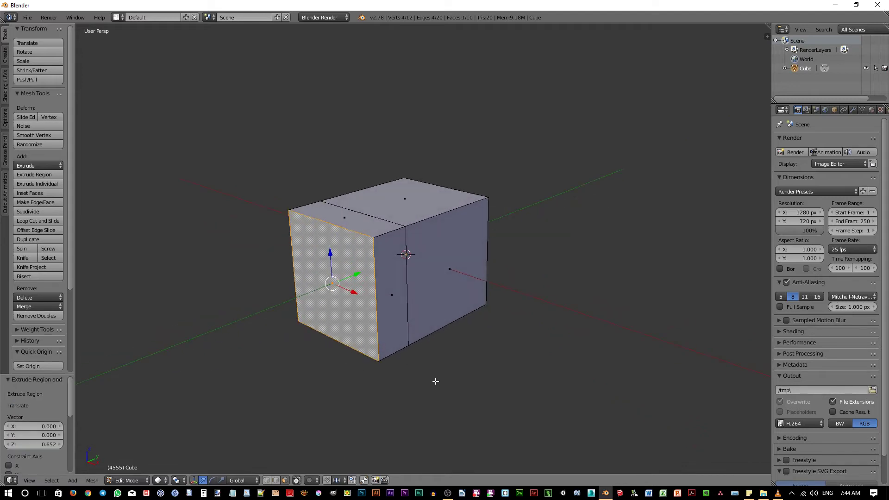
- Inset the front face, shift it along Y, and extrude it into a small neck box
key("i")
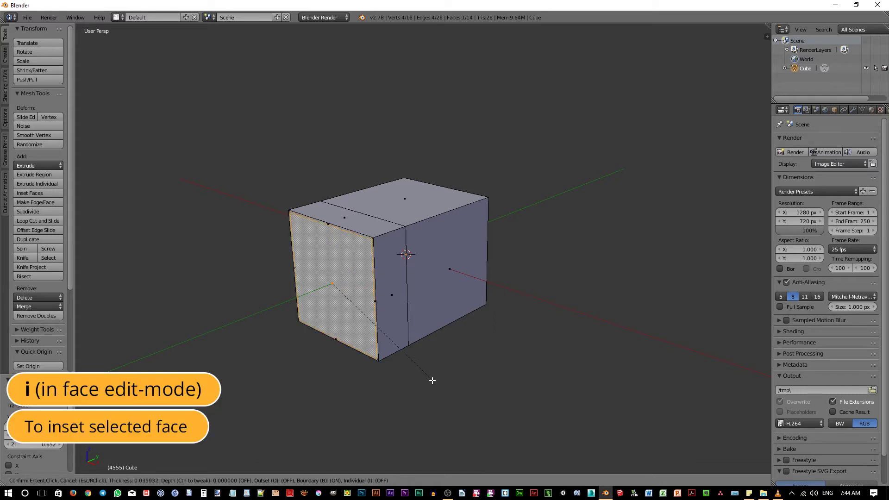
left_click(398, 366)
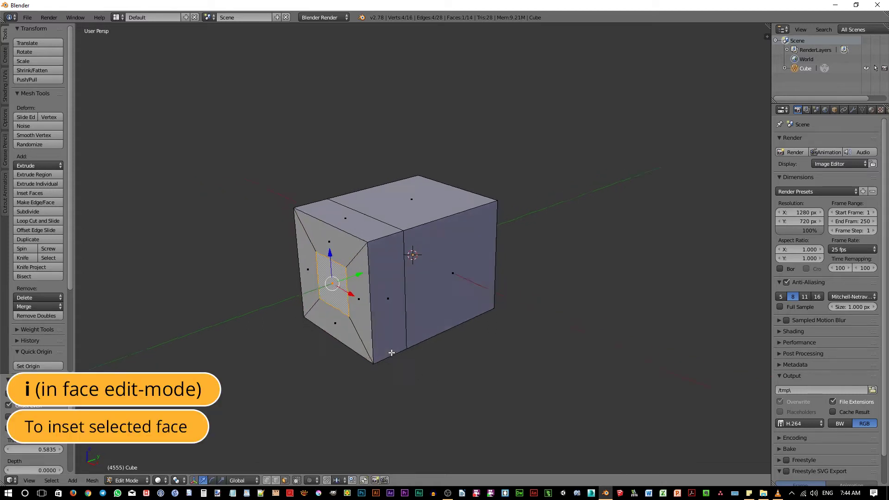
middle_click_drag(398, 366, 372, 292)
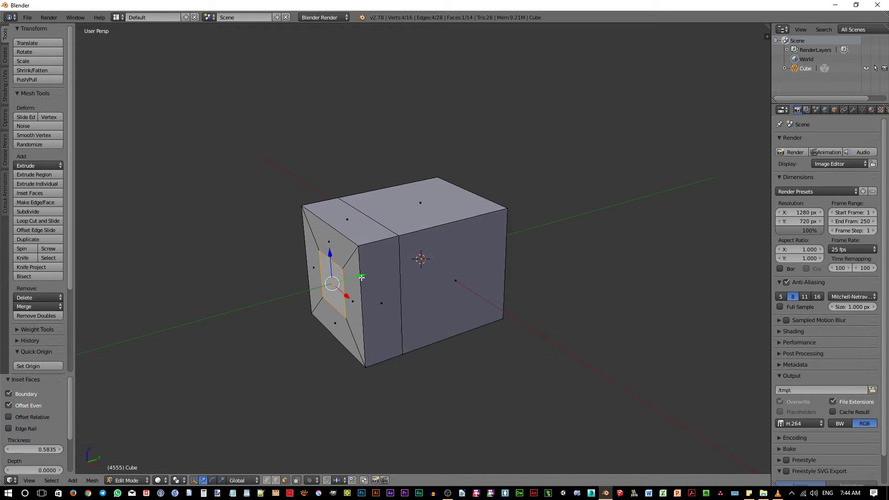
left_click_drag(361, 277, 334, 349)
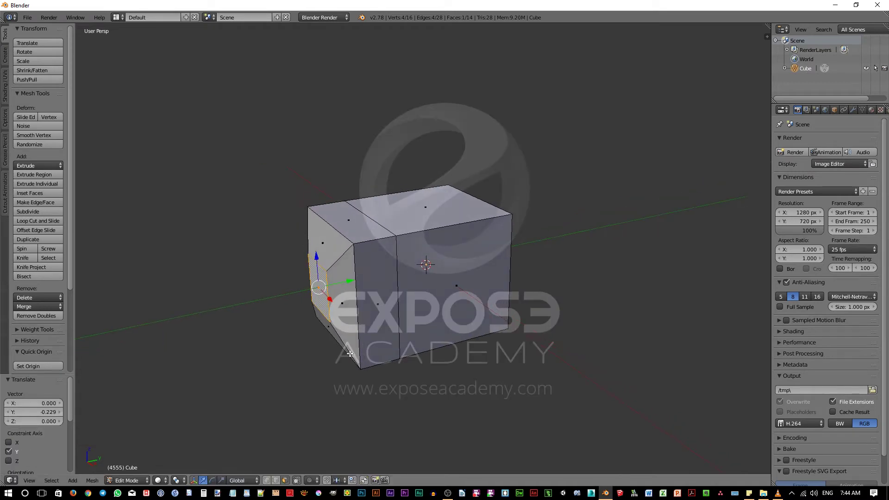
key("e")
left_click(286, 363)
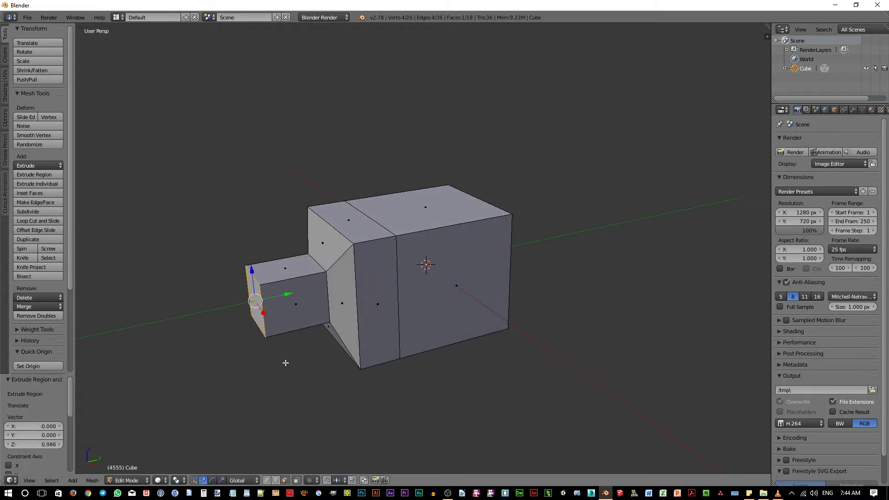
middle_click_drag(292, 362, 359, 334, "shift")
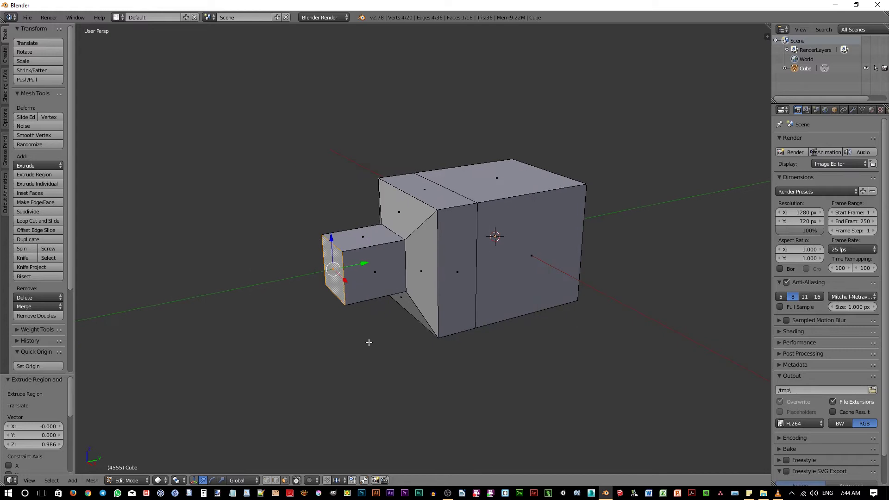
- Extrude a new segment from the neck and scale its end face to 2.465 for the flare
key("e")
left_click(333, 348)
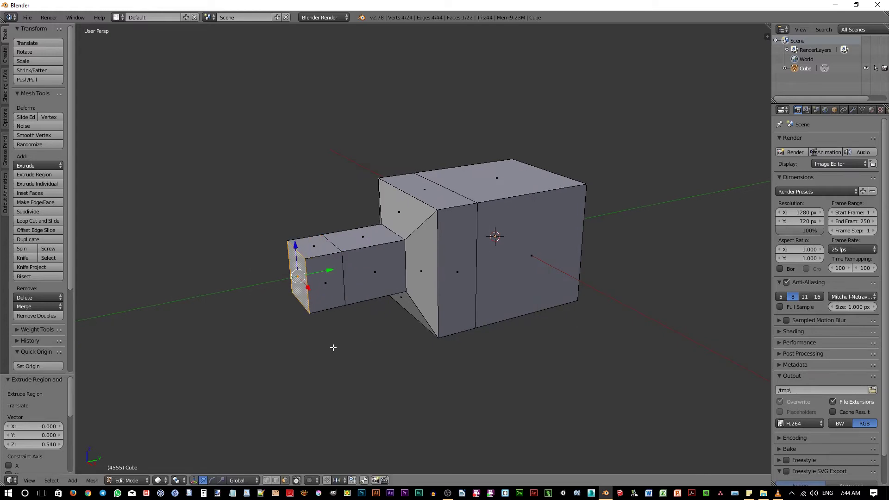
middle_click_drag(345, 353, 351, 357)
key("s")
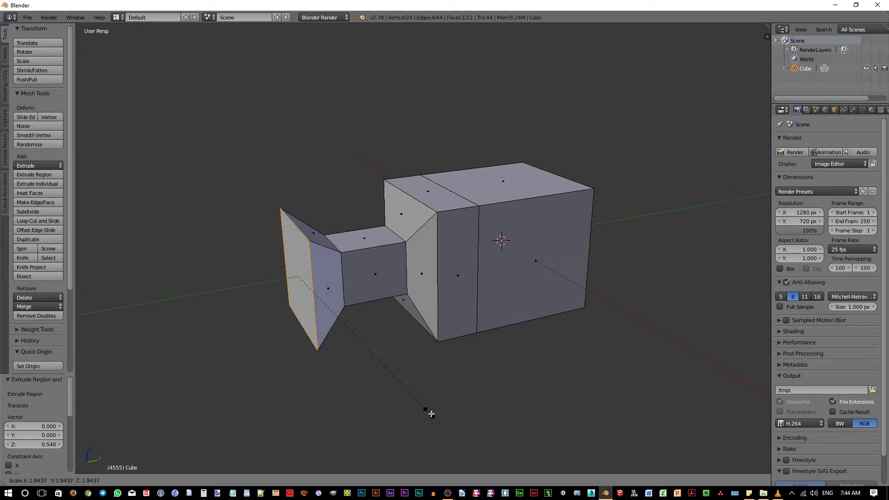
left_click(476, 433)
mouse_move(409, 389)
middle_mouse_down()
mouse_move(353, 373)
mouse_move(405, 375)
middle_mouse_up()
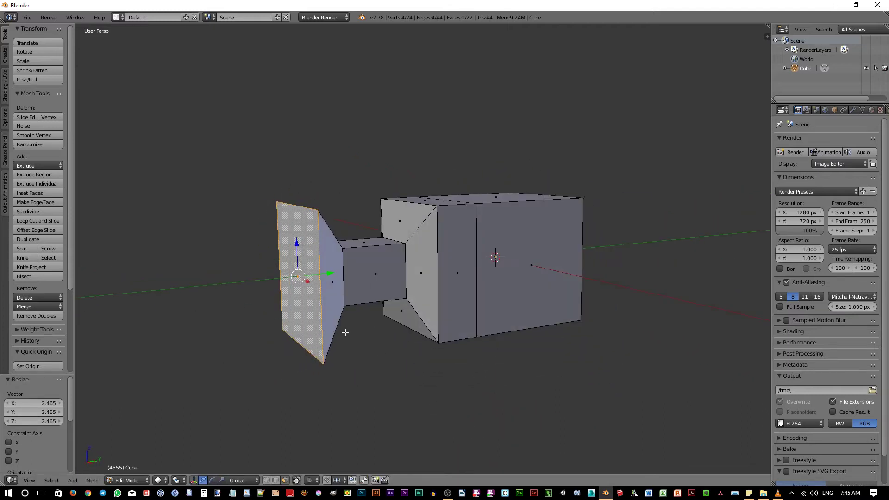
mouse_move(347, 333)
middle_mouse_down("shift")
mouse_move(402, 327)
mouse_move(416, 343)
middle_mouse_up("shift")
- Extrude the large end face into a box, scaling its end face by 1.152 then 1.013
key("e")
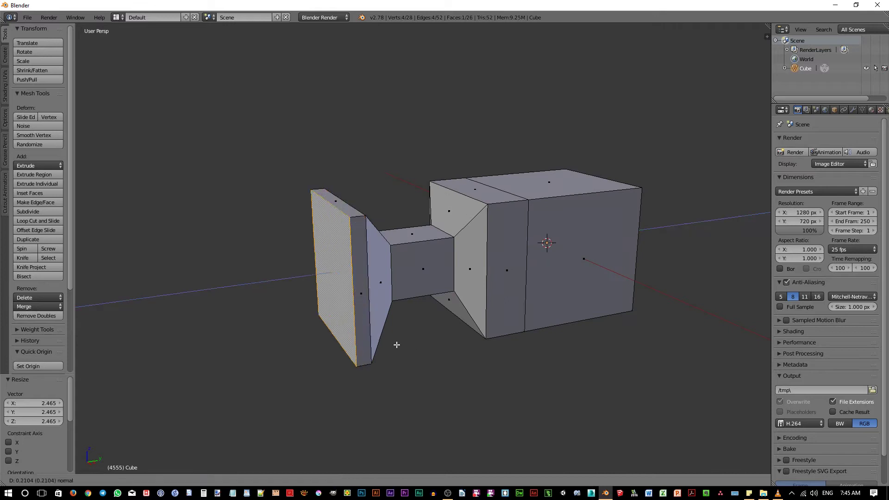
left_click(329, 351)
middle_click_drag(340, 364, 381, 365)
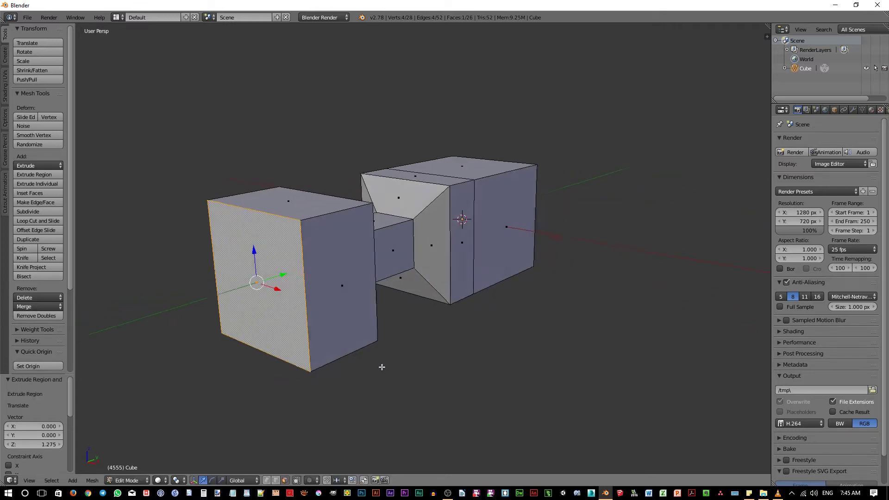
key("s")
left_click(419, 382)
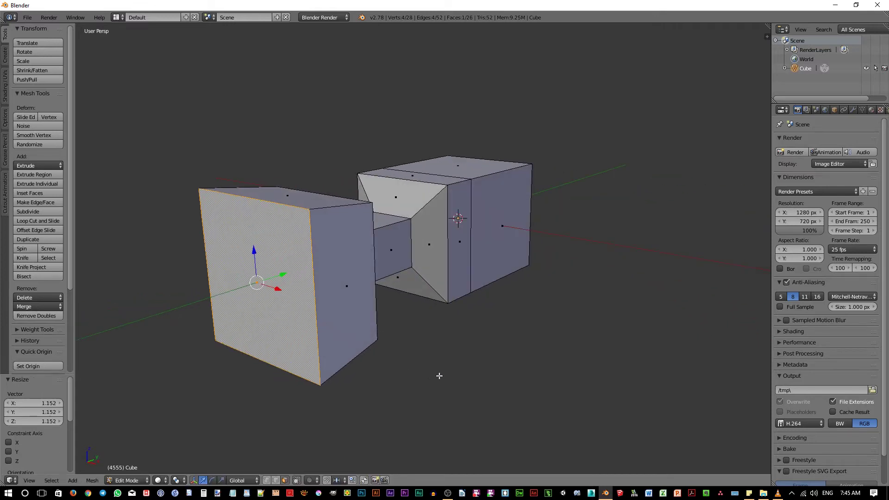
mouse_move(438, 372)
middle_mouse_down()
mouse_move(387, 373)
mouse_move(439, 375)
mouse_move(384, 409)
mouse_move(389, 369)
middle_mouse_up()
key("s")
left_click(435, 378)
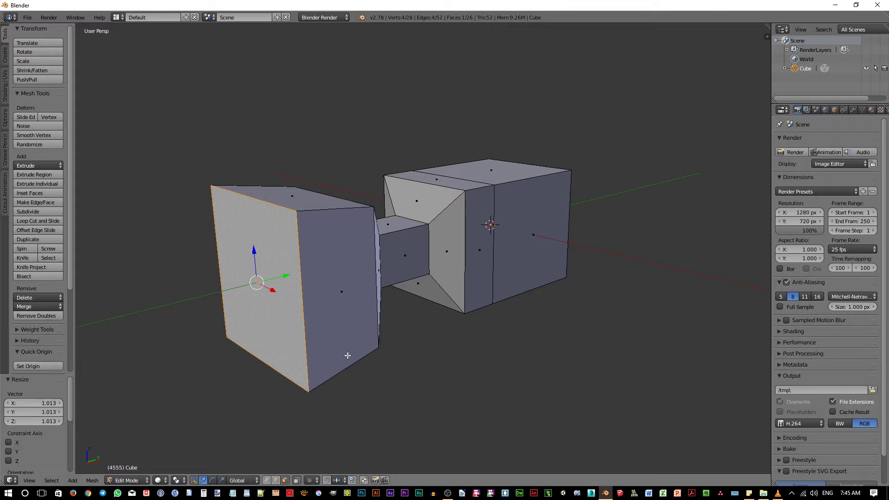
- Sketch guide lines and a check mark on the box, then clear the annotations
mouse_move(348, 355)
middle_mouse_down()
mouse_move(341, 373)
mouse_move(350, 363)
middle_mouse_up()
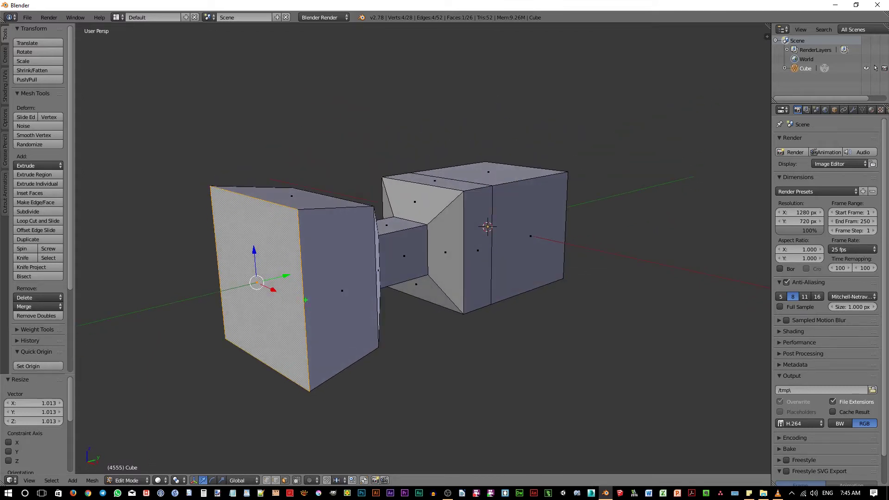
left_click_drag(305, 300, 314, 358)
left_click_drag(315, 301, 322, 355)
left_click_drag(327, 305, 328, 358)
mouse_move(360, 386)
left_mouse_down()
mouse_move(331, 426)
mouse_move(293, 408)
left_mouse_up()
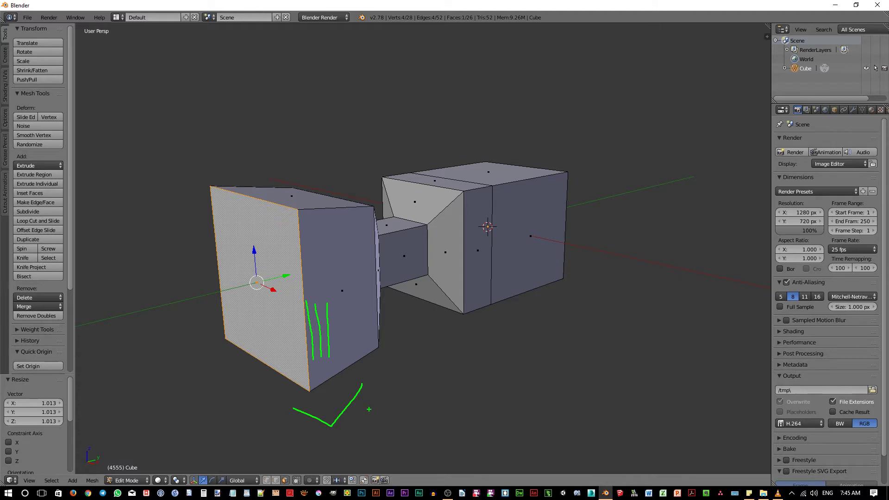
key("Escape")
middle_click_drag(319, 336, 276, 220)
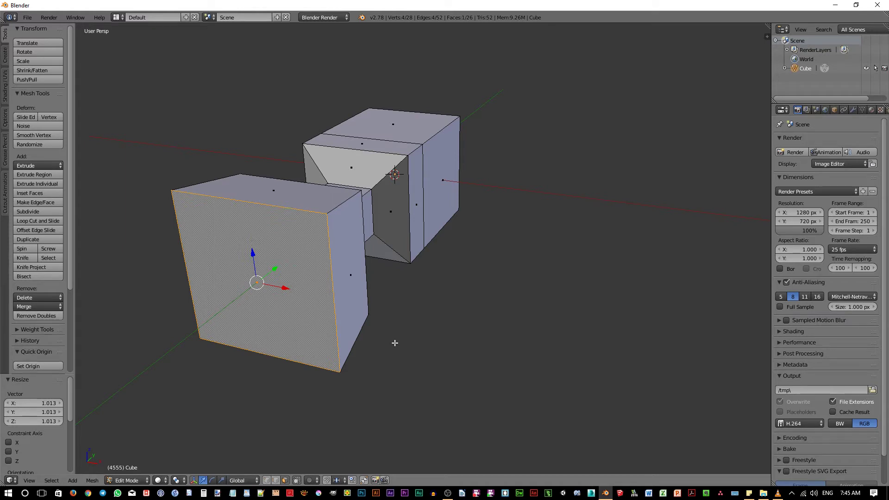
- Inset the box's end face twice, the second inset at 0.1076 thickness
key("i")
left_click(389, 343)
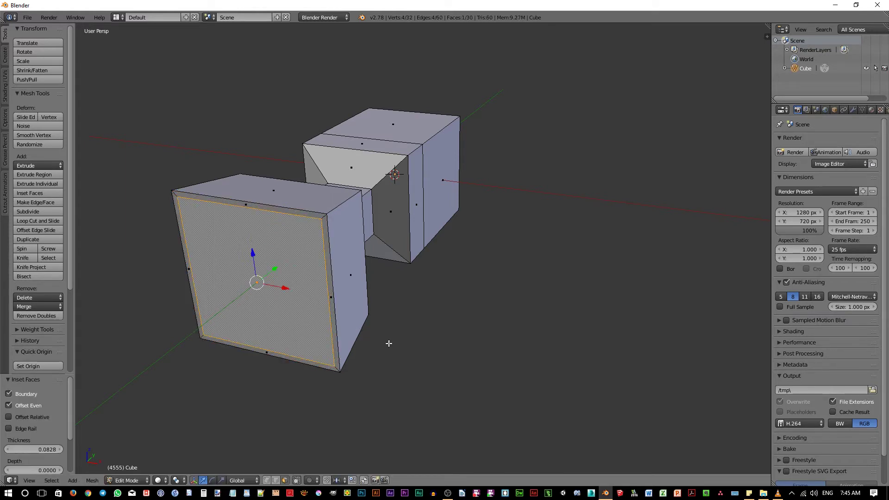
key("i")
left_click(382, 343)
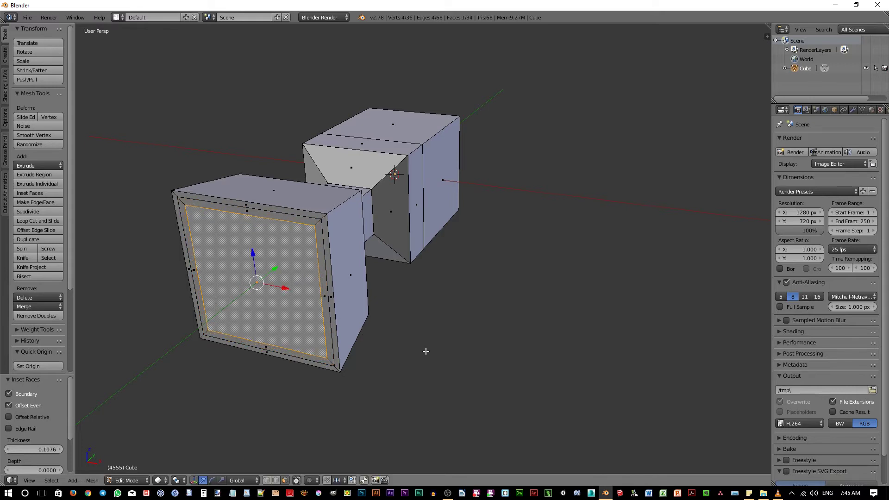
mouse_move(424, 351)
middle_mouse_down()
mouse_move(445, 331)
mouse_move(401, 342)
mouse_move(470, 334)
middle_mouse_up()
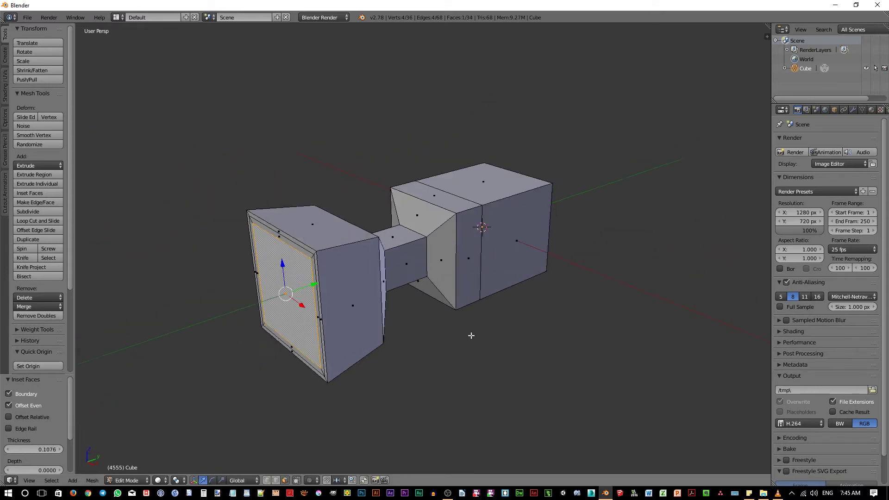
scroll(399, 338, "up", 2)
mouse_move(398, 337)
middle_mouse_down()
mouse_move(453, 359)
mouse_move(415, 324)
middle_mouse_up()
- Extrude the original block's right end face outward by 0.459
scroll(414, 324, "down", 2)
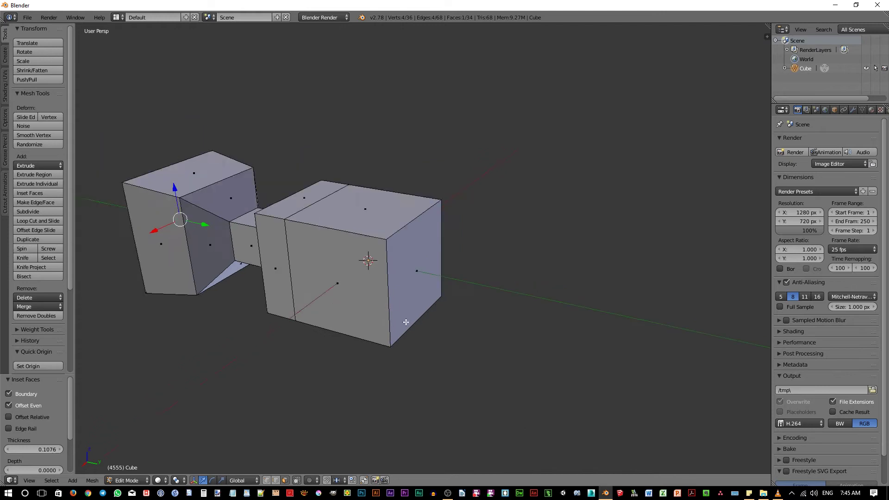
scroll(415, 324, "up", 2)
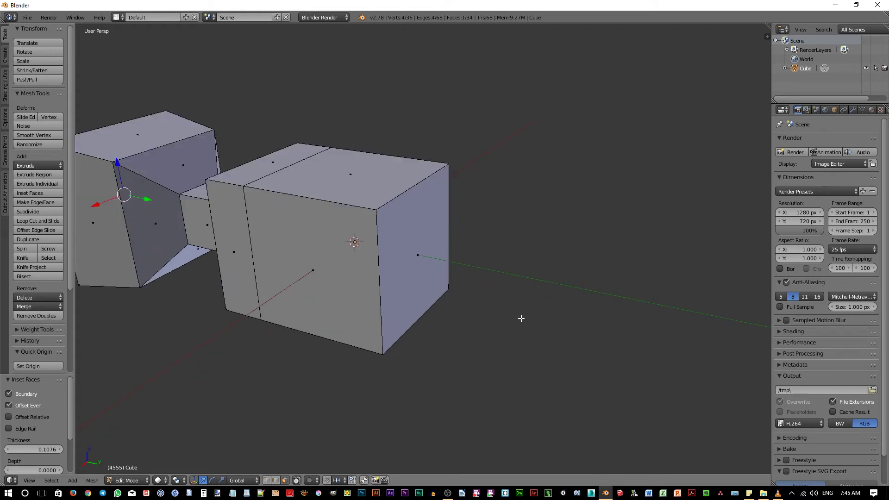
right_click(431, 275)
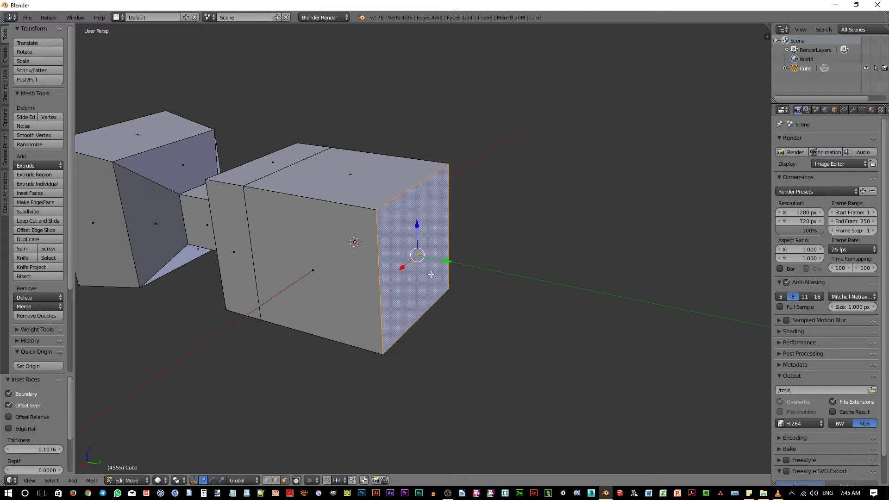
key("e")
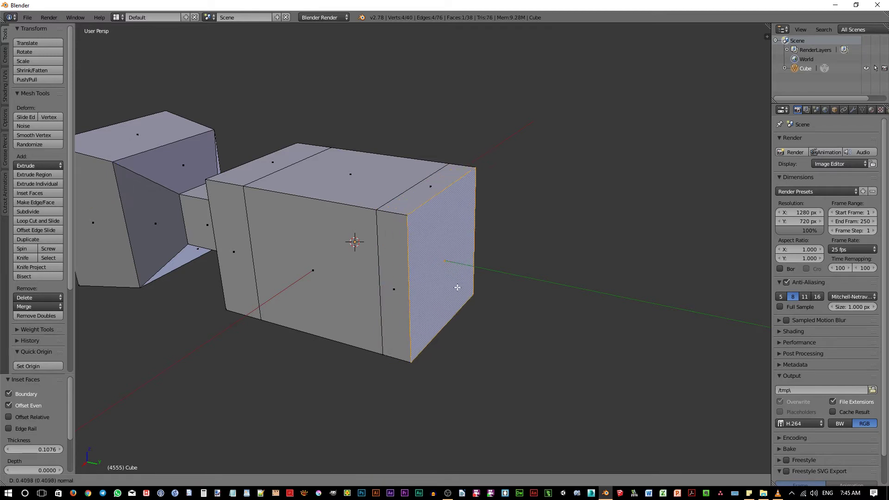
left_click(460, 290)
mouse_move(400, 355)
middle_mouse_down()
mouse_move(436, 348)
mouse_move(397, 347)
mouse_move(416, 322)
mouse_move(445, 332)
mouse_move(452, 258)
mouse_move(441, 332)
mouse_move(409, 307)
middle_mouse_up()
- Scale the middle ring of faces up to 1.071
right_click(408, 305, "alt")
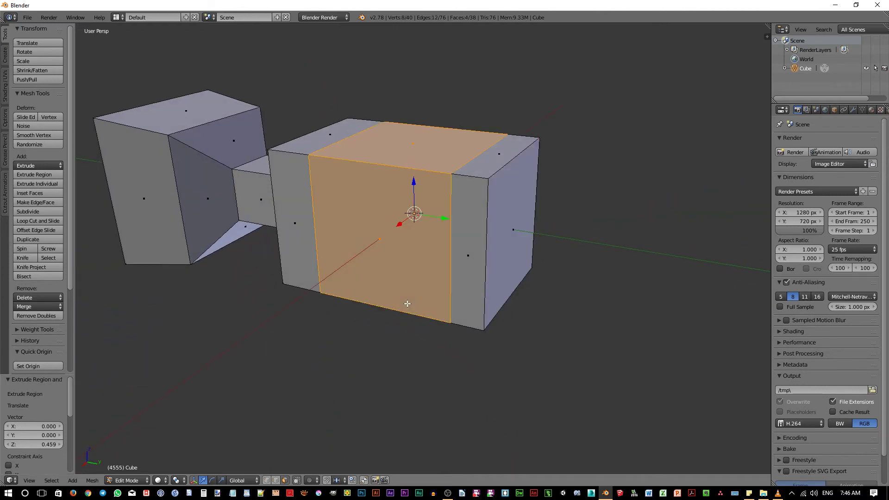
key("s")
left_click(407, 310)
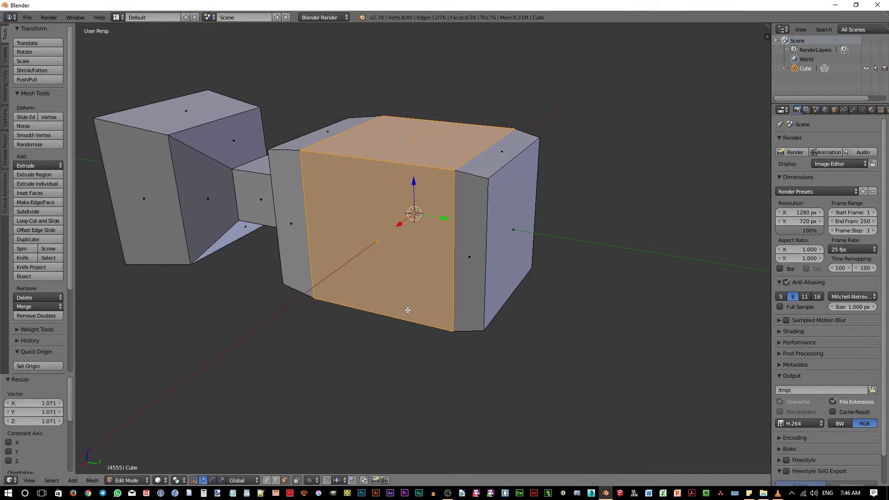
middle_click_drag(479, 320, 484, 268)
- Lower the block's bottom face by 0.059 along Z
right_click(421, 281)
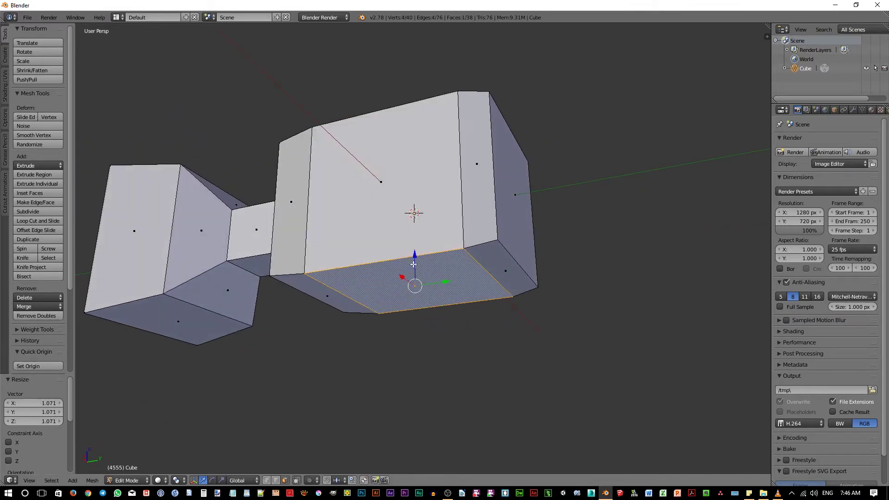
key("g")
key("z")
left_click(413, 268)
mouse_move(413, 268)
middle_mouse_down()
mouse_move(461, 272)
mouse_move(433, 278)
middle_mouse_up()
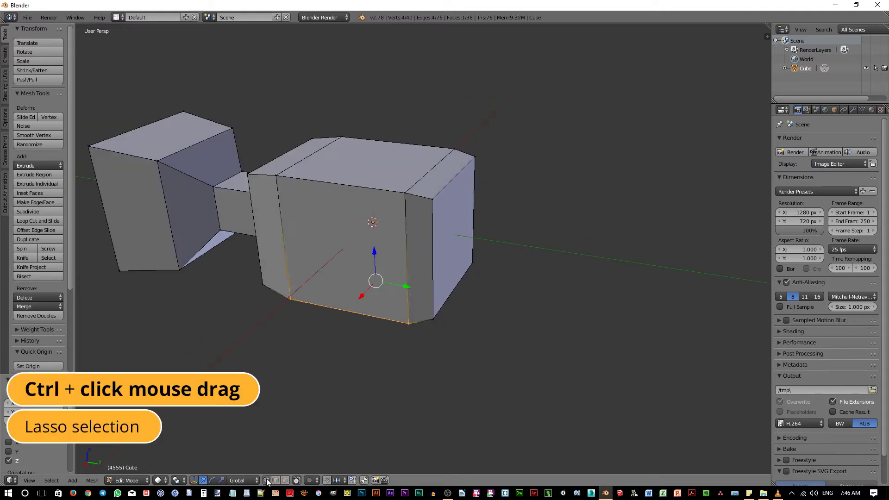
key("a")
left_click_drag(469, 326, 517, 280, "ctrl")
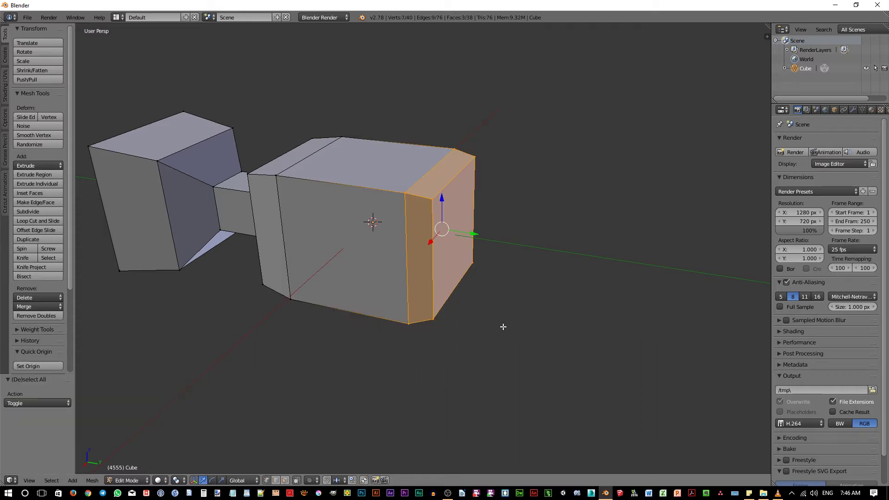
middle_click_drag(504, 320, 499, 320)
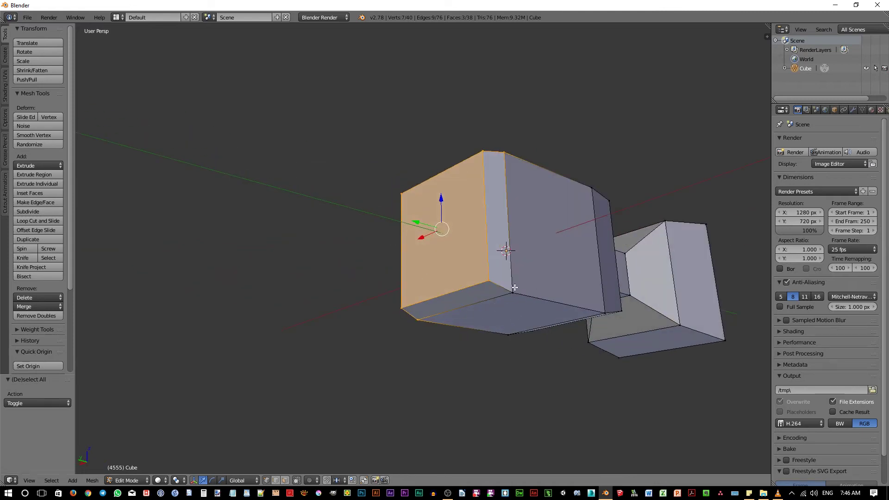
middle_click_drag(362, 242, 499, 297)
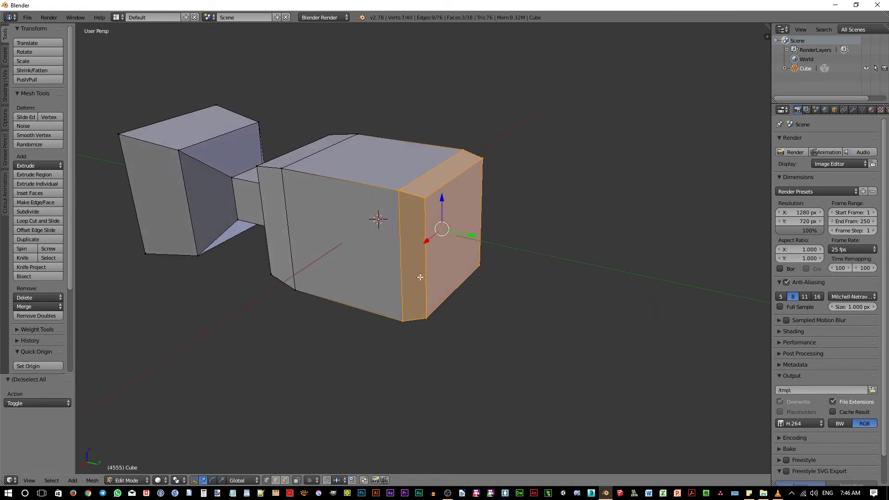
middle_click_drag(396, 275, 456, 292)
key("a")
left_click_drag(398, 346, 450, 343, "ctrl")
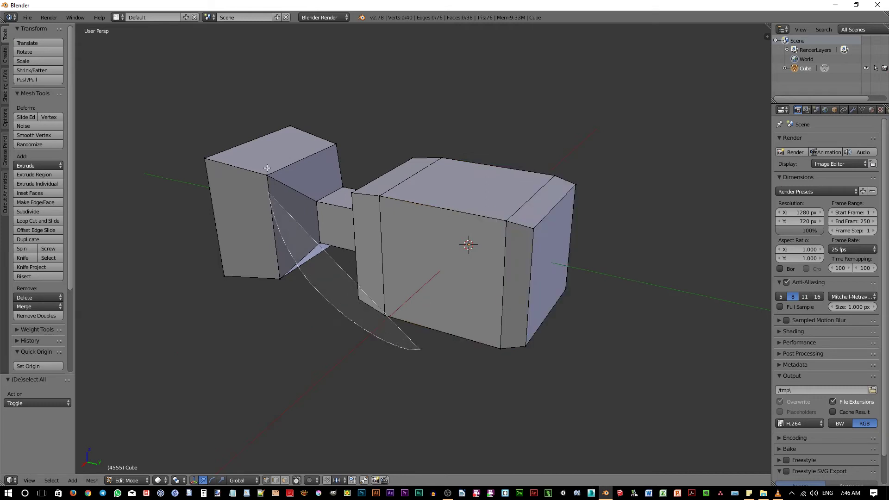
mouse_move(553, 315)
middle_mouse_down()
mouse_move(402, 293)
mouse_move(380, 278)
mouse_move(528, 314)
mouse_move(561, 312)
mouse_move(469, 309)
mouse_move(461, 317)
middle_mouse_up()
key("a")
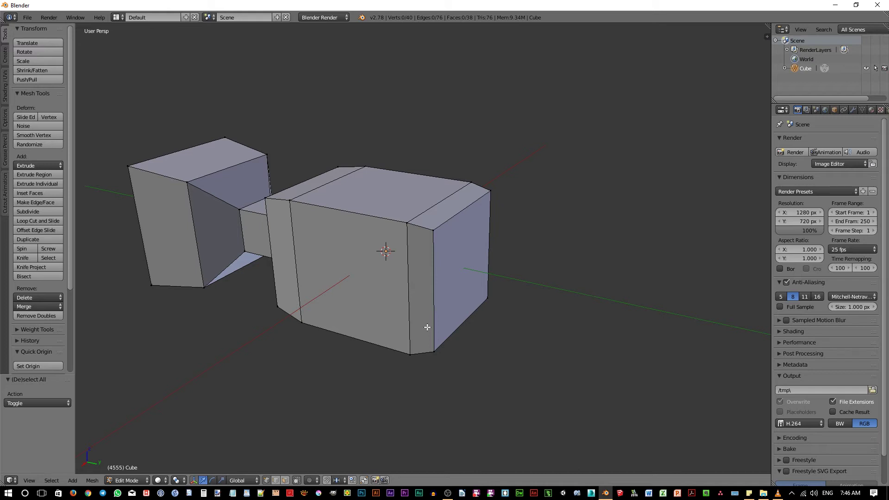
- Turn off limit-to-visible and box-select the right end's faces, hidden ones included
left_click(298, 480)
mouse_move(300, 357)
middle_mouse_down()
mouse_move(358, 356)
mouse_move(305, 358)
middle_mouse_up()
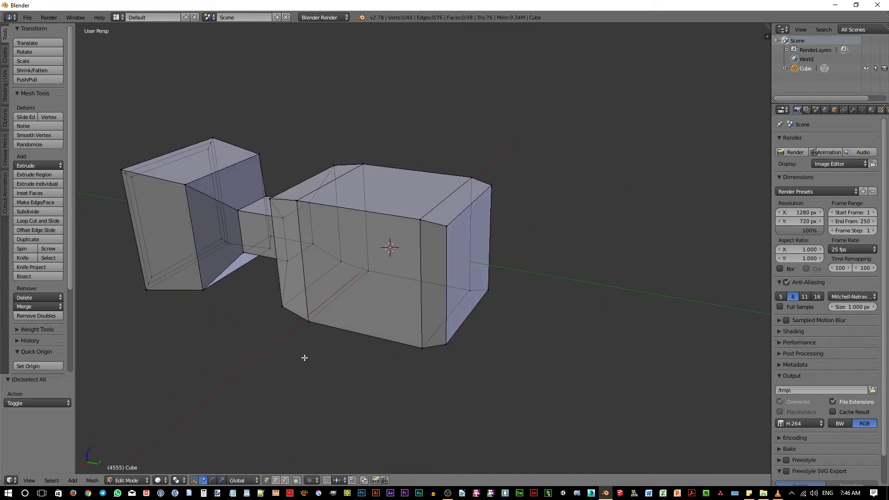
mouse_move(491, 356)
left_mouse_down("ctrl")
mouse_move(501, 161)
mouse_move(545, 307)
left_mouse_up("ctrl")
mouse_move(494, 318)
middle_mouse_down()
mouse_move(317, 313)
mouse_move(493, 311)
mouse_move(364, 254)
mouse_move(379, 298)
mouse_move(471, 312)
mouse_move(476, 321)
middle_mouse_up()
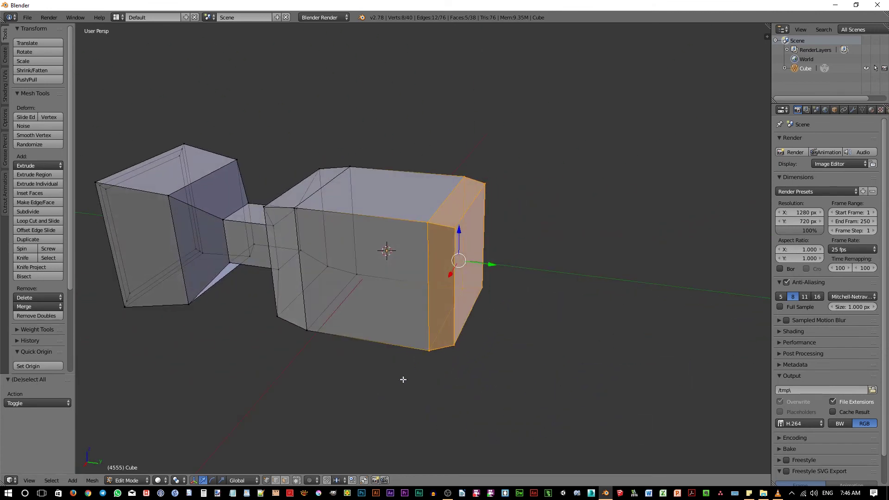
- Re-limit selection to visible, deselect everything, and switch to wireframe shading
left_click(297, 480)
key("a")
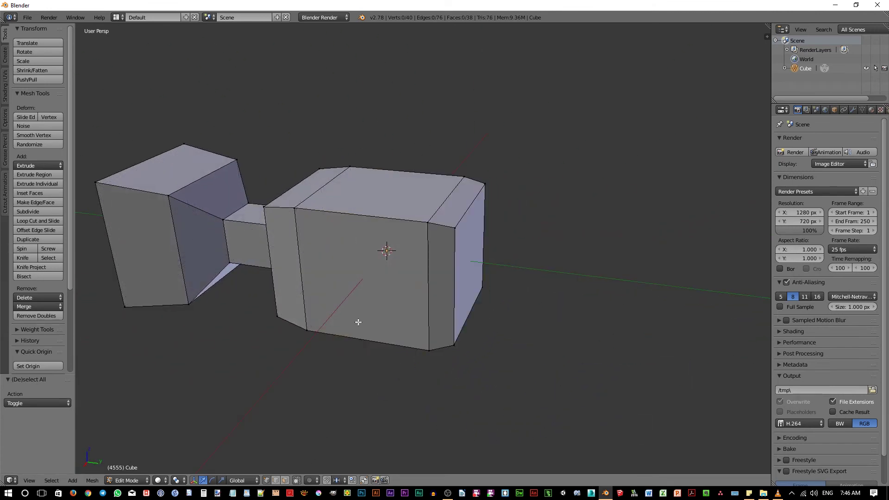
mouse_move(357, 321)
middle_mouse_down()
mouse_move(404, 322)
mouse_move(471, 342)
mouse_move(460, 333)
middle_mouse_up()
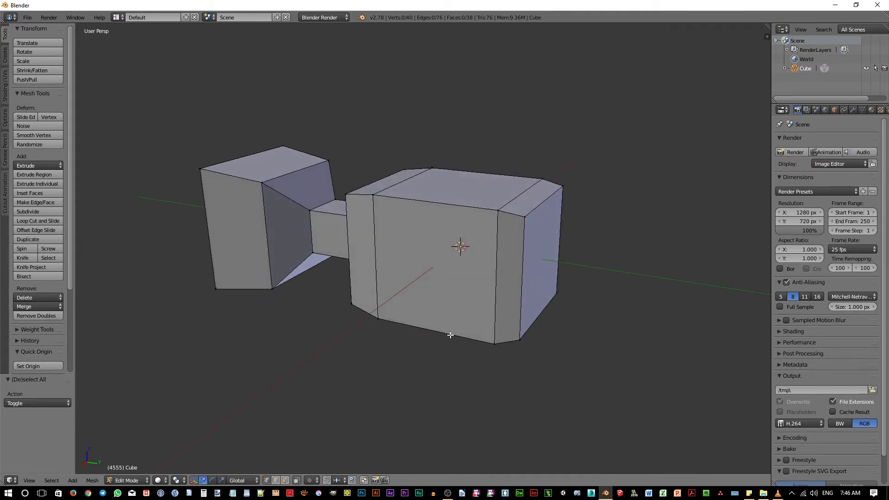
key("z")
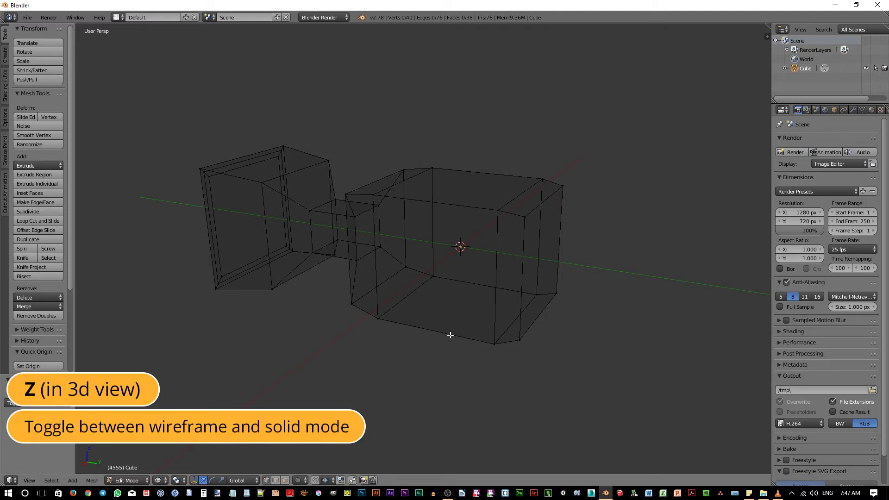
- Lasso-select the larger block's end face in wireframe and push it out 0.484 along Y
left_click(160, 480)
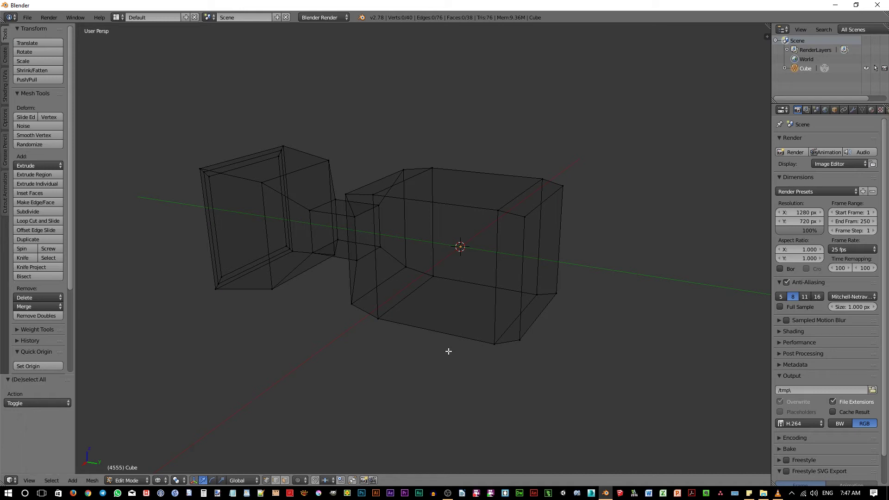
key("z")
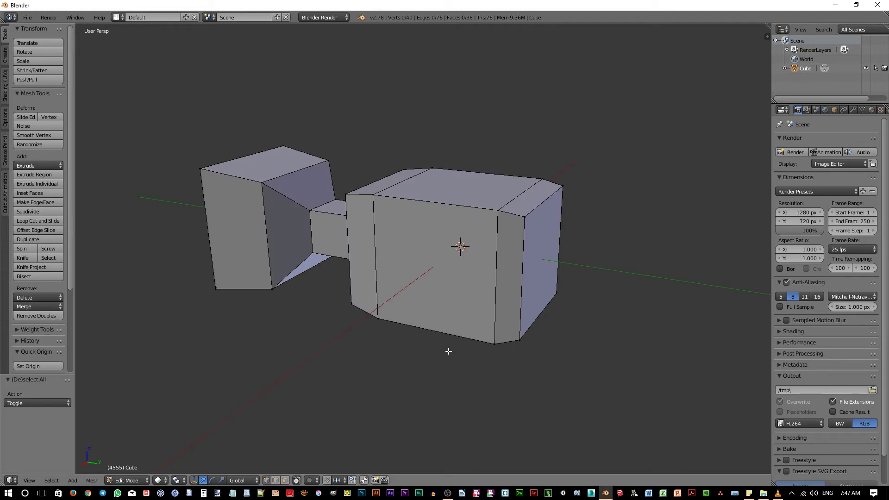
key("z")
key("z")
key("z")
mouse_move(588, 356)
left_mouse_down("ctrl")
mouse_move(600, 159)
mouse_move(585, 304)
left_mouse_up("ctrl")
mouse_move(585, 304)
middle_mouse_down()
mouse_move(556, 309)
mouse_move(550, 296)
middle_mouse_up()
left_click_drag(557, 258, 582, 267)
mouse_move(582, 267)
middle_mouse_down()
mouse_move(570, 315)
mouse_move(521, 324)
mouse_move(506, 299)
mouse_move(563, 328)
middle_mouse_up()
key("z")
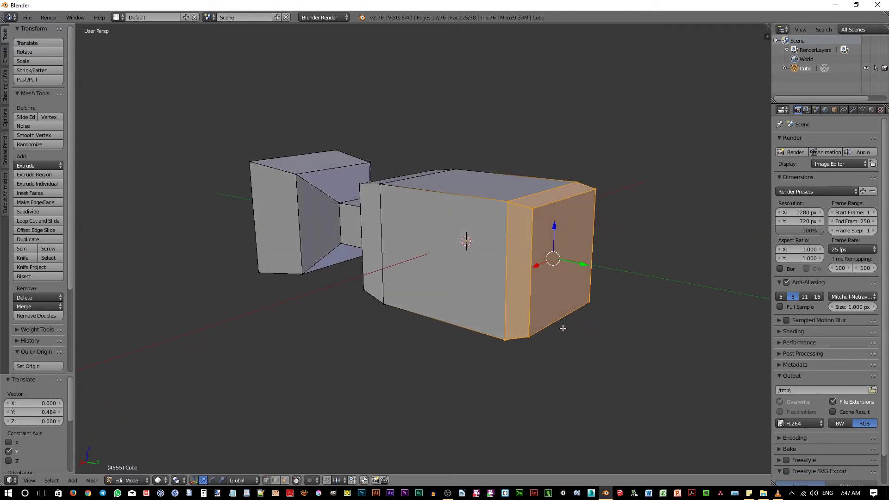
- Select the bottom edge of the larger block's end and raise it 1.04 along Z
middle_click_drag(479, 347, 448, 379, "shift")
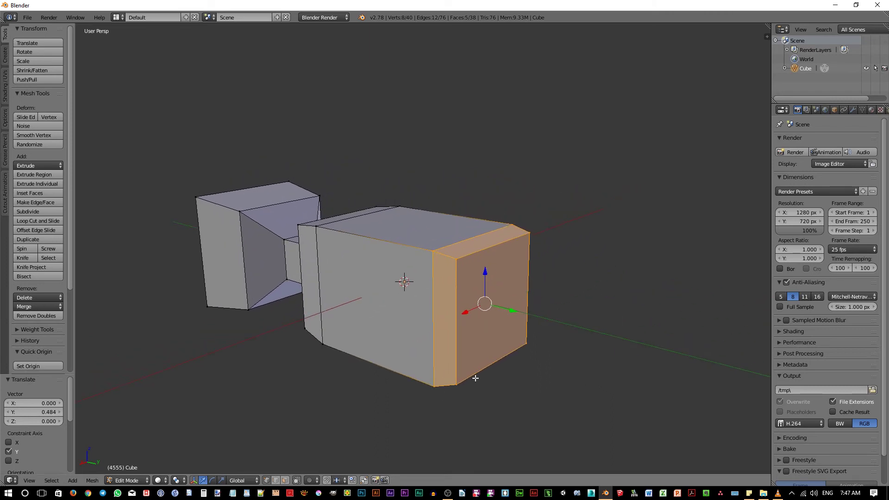
mouse_move(476, 379)
middle_mouse_down()
mouse_move(470, 391)
mouse_move(484, 369)
mouse_move(564, 344)
mouse_move(528, 367)
mouse_move(456, 343)
mouse_move(430, 365)
middle_mouse_up()
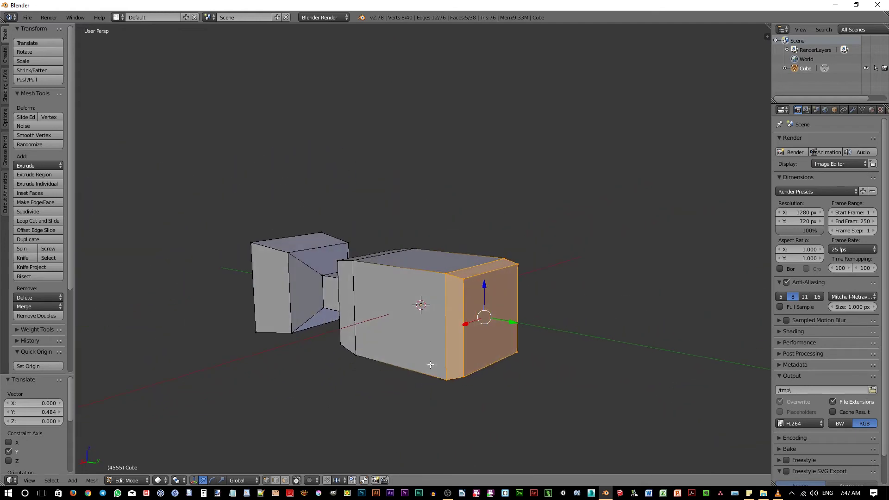
left_click(275, 481)
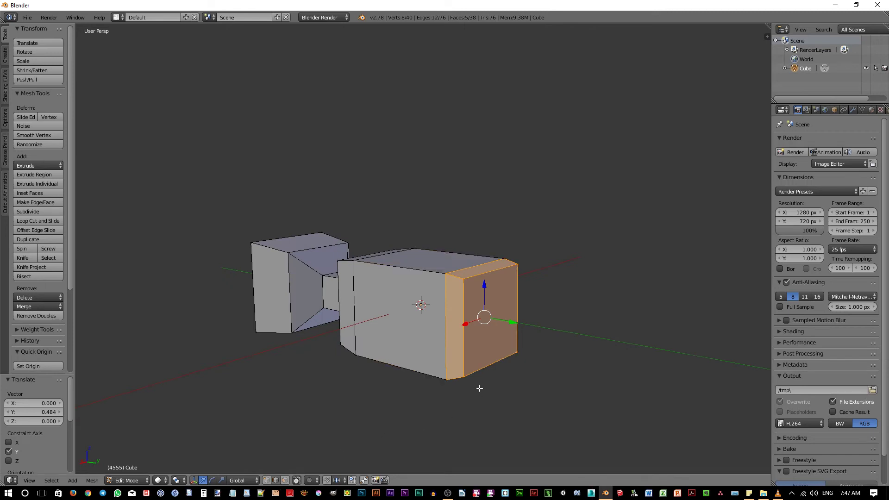
right_click(482, 369)
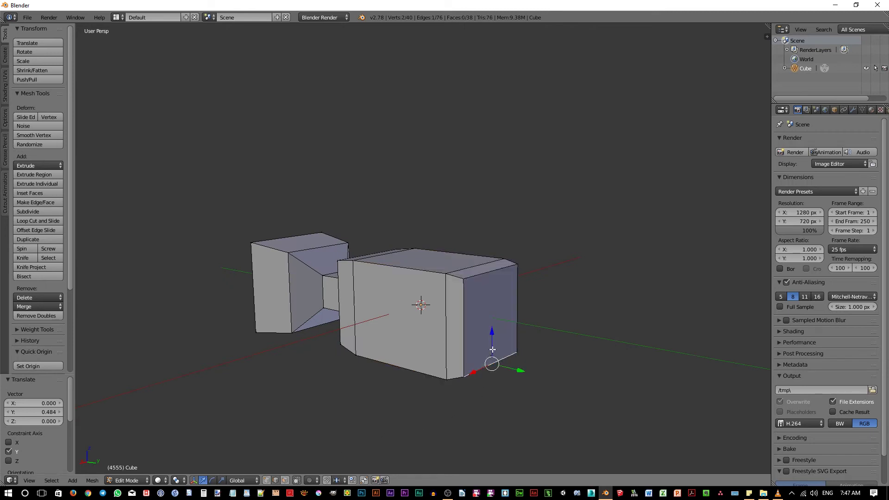
left_click_drag(491, 351, 494, 301)
mouse_move(494, 301)
middle_mouse_down()
mouse_move(530, 354)
mouse_move(488, 368)
middle_mouse_up()
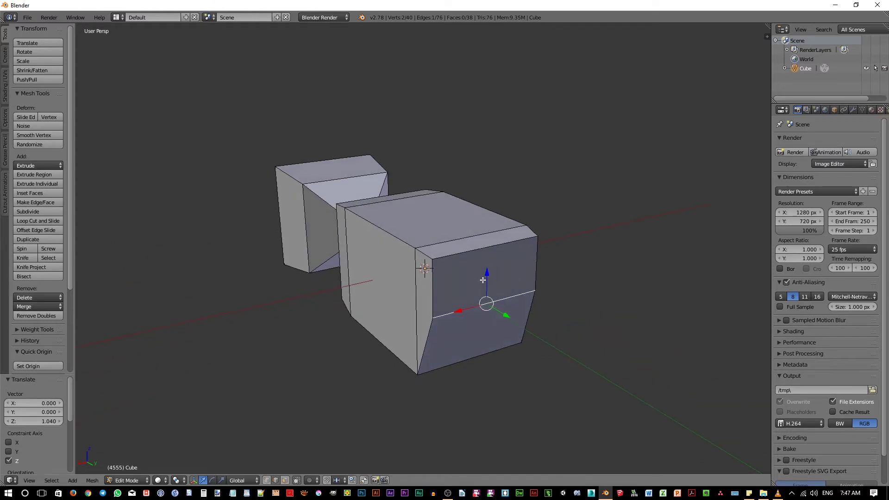
- Add a centred loop cut through the larger block, splitting its end into two faces
key("ctrl+r")
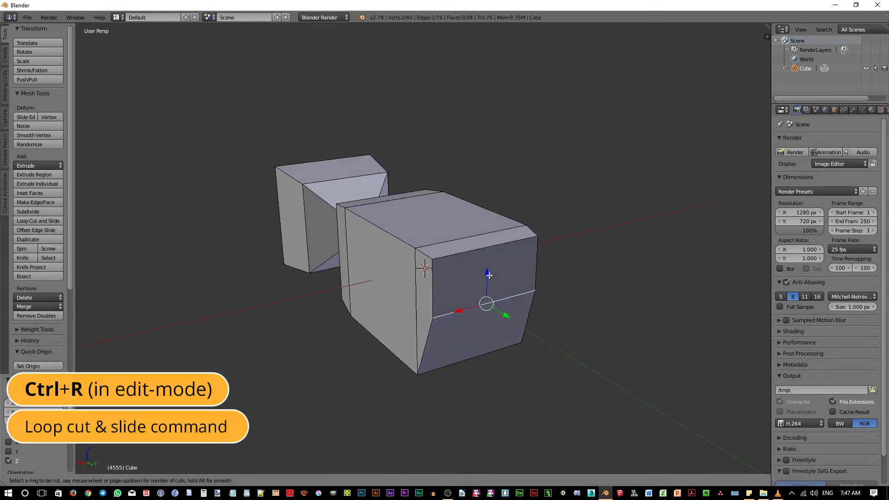
left_click(488, 261)
left_click(489, 260)
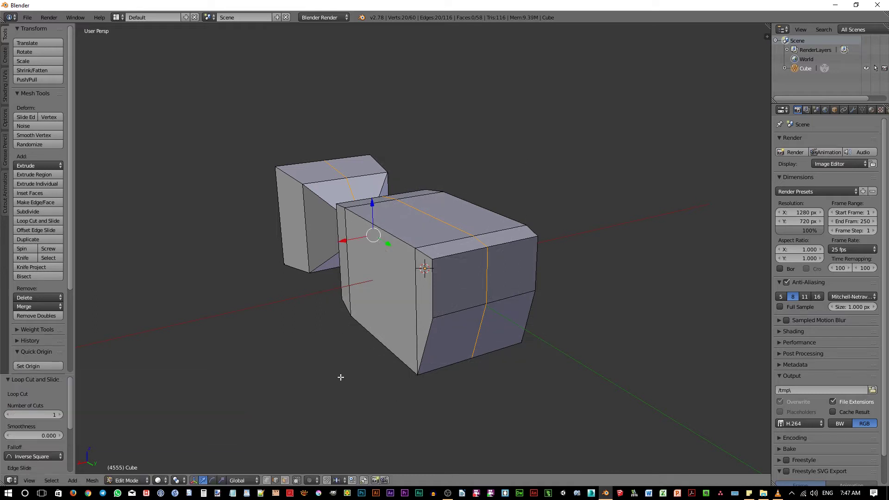
left_click(288, 480)
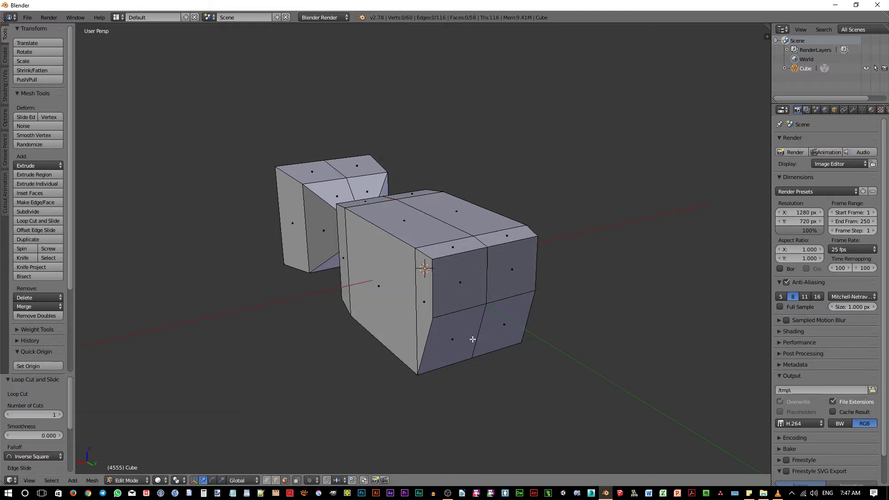
- Select both halves of the block's end and trial-extrude them 2.632
left_click(507, 280)
left_click(463, 286)
left_click(505, 276)
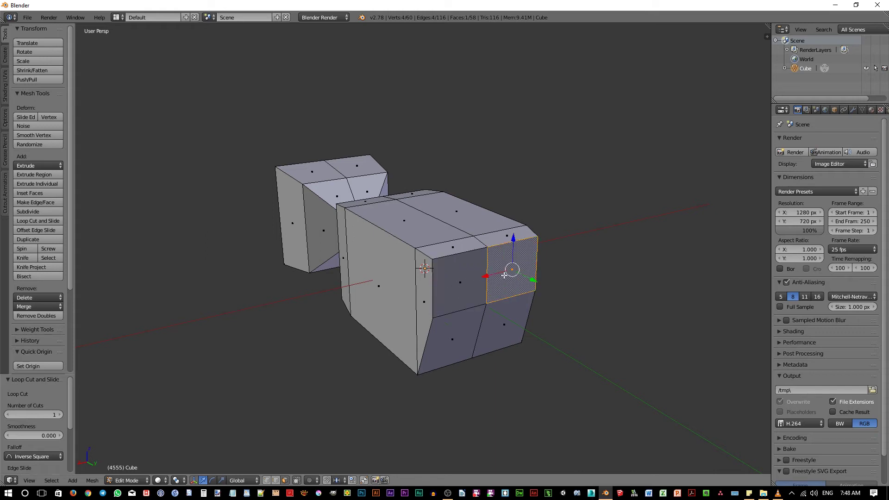
left_click(466, 288, "shift")
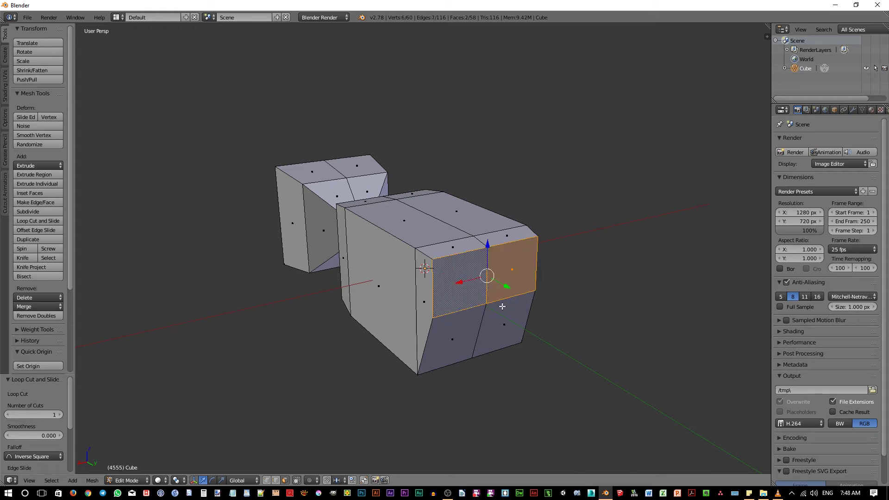
key("e")
left_click(620, 383)
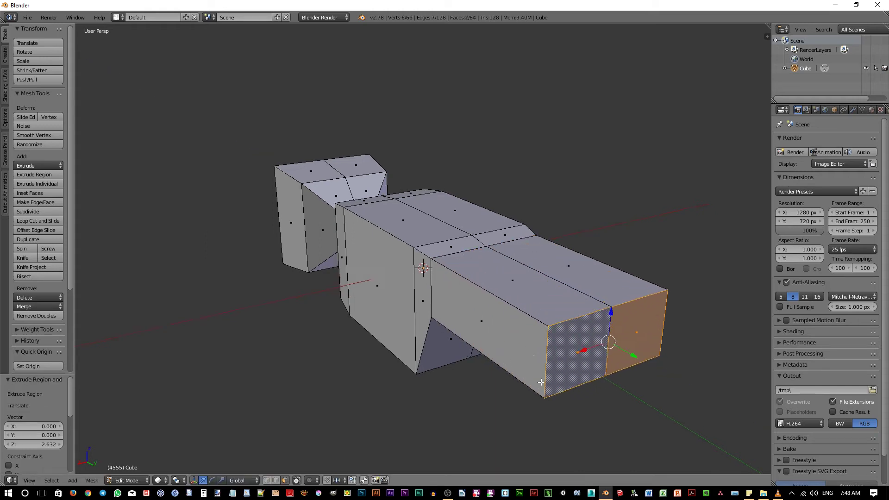
mouse_move(619, 383)
middle_mouse_down()
mouse_move(497, 364)
mouse_move(427, 381)
mouse_move(500, 385)
middle_mouse_up()
- Try moving the left extruded face along X, then undo the move and the extrusion
left_click(481, 331)
key("g")
key("x")
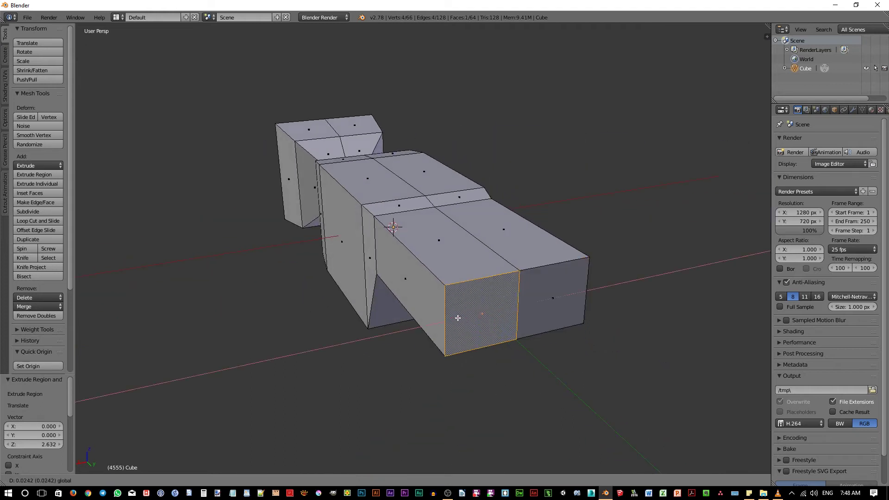
left_click(366, 325)
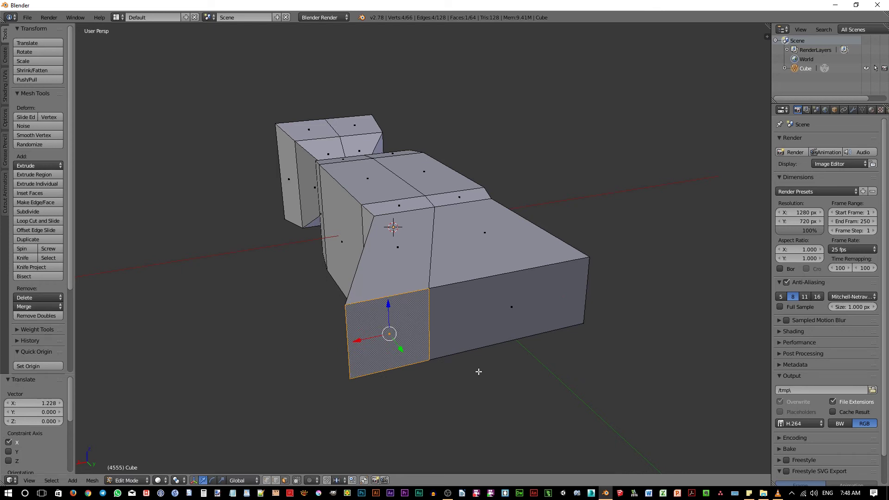
key("ctrl+z")
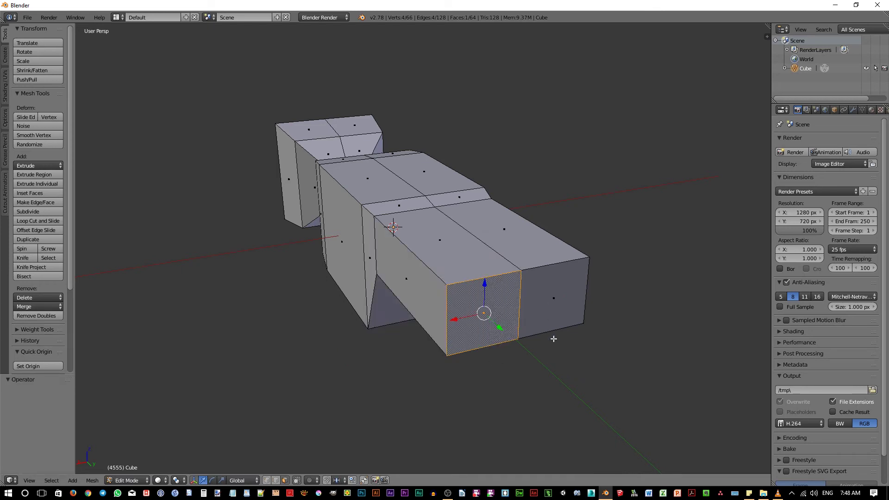
right_click(554, 339, "shift")
key("ctrl+z")
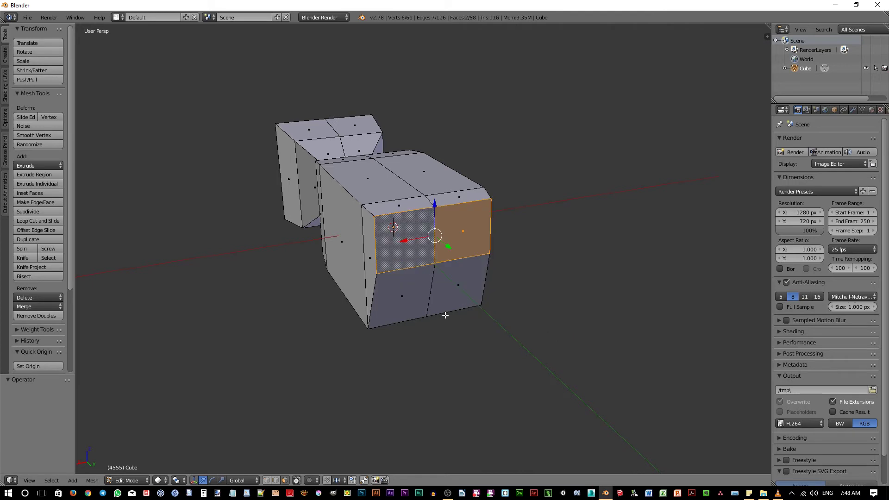
middle_click_drag(445, 315, 413, 242)
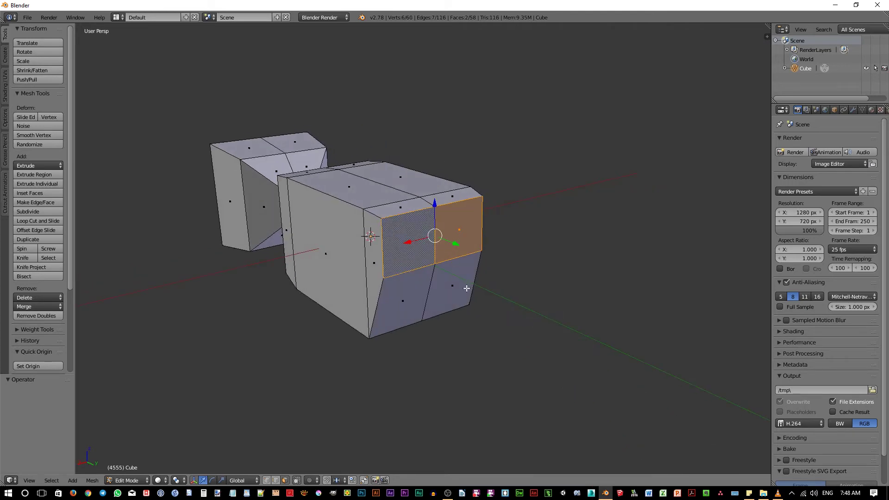
middle_click_drag(460, 297, 498, 321, "shift")
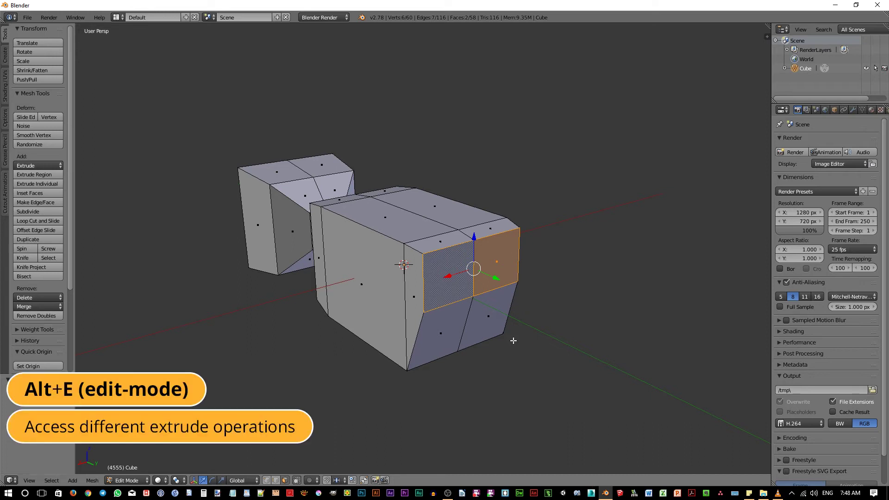
key("alt+e")
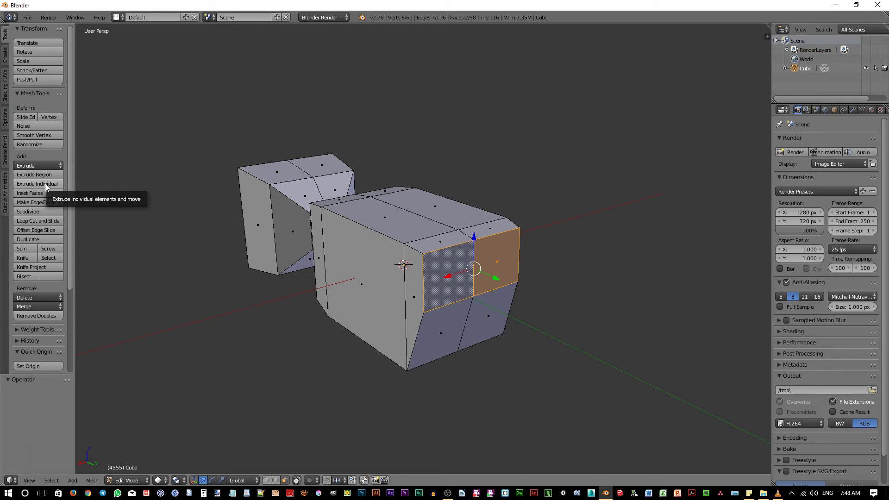
- Extrude the arm's two end faces individually outward
left_click(45, 183)
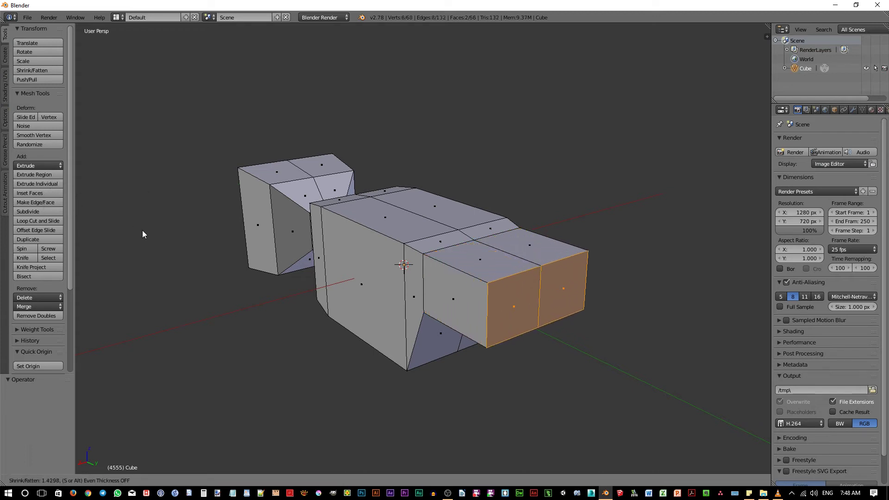
left_click(304, 300)
scroll(303, 300, "down", 3)
mouse_move(304, 300)
middle_mouse_down()
mouse_move(495, 312)
mouse_move(500, 344)
middle_mouse_up()
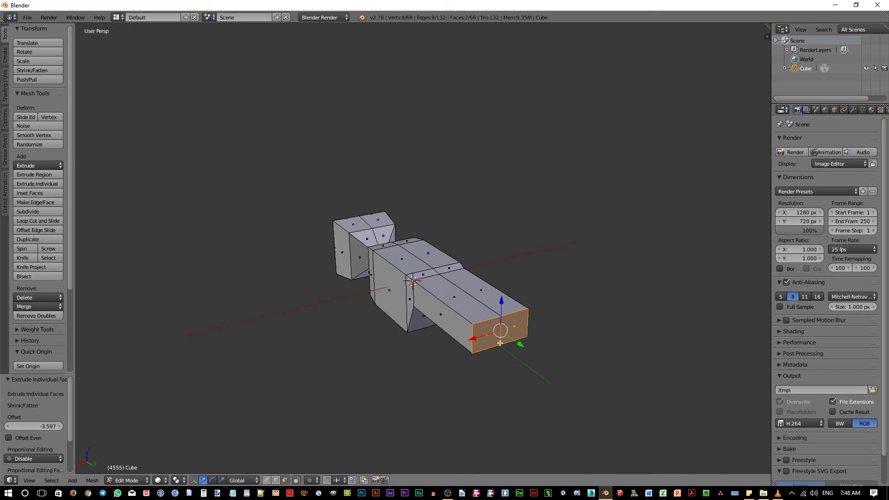
scroll(500, 344, "up", 2)
mouse_move(500, 332)
middle_mouse_down()
mouse_move(461, 342)
mouse_move(471, 367)
middle_mouse_up()
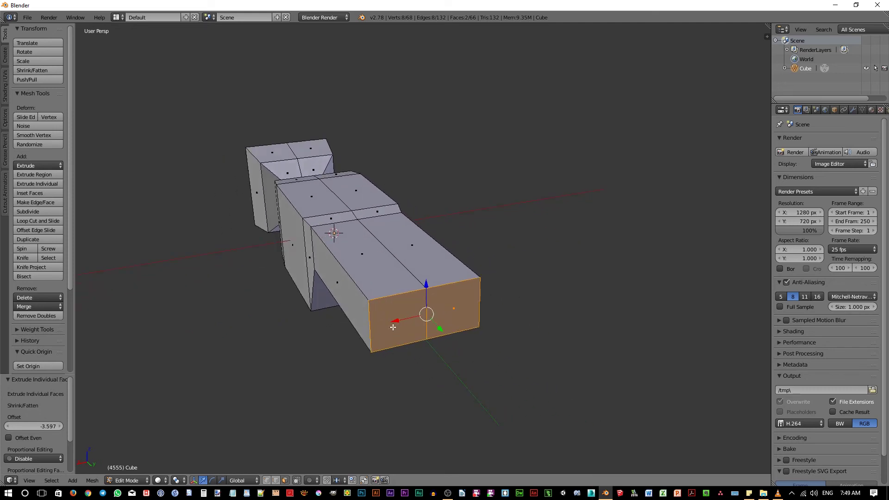
- Test sliding the left end face along X, undo it, and select both end faces
right_click(393, 327)
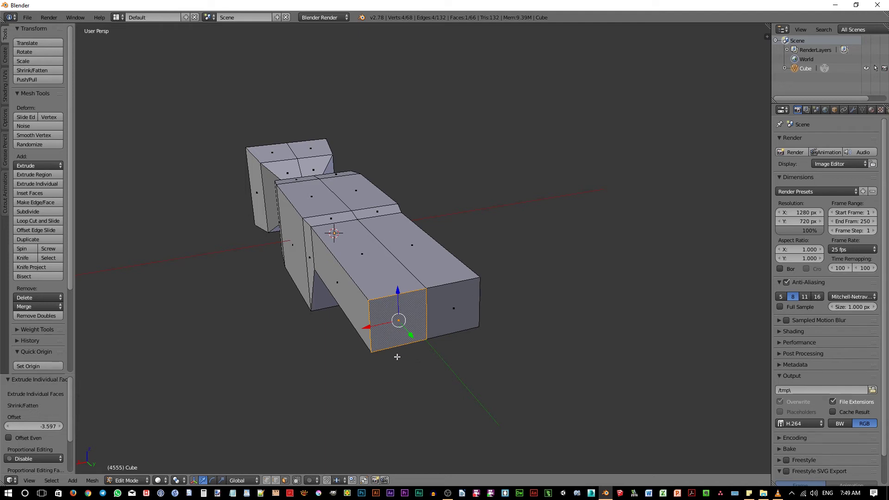
mouse_move(375, 326)
left_mouse_down()
mouse_move(454, 310)
mouse_move(420, 363)
left_mouse_up()
mouse_move(420, 363)
middle_mouse_down()
mouse_move(375, 363)
mouse_move(437, 363)
middle_mouse_up()
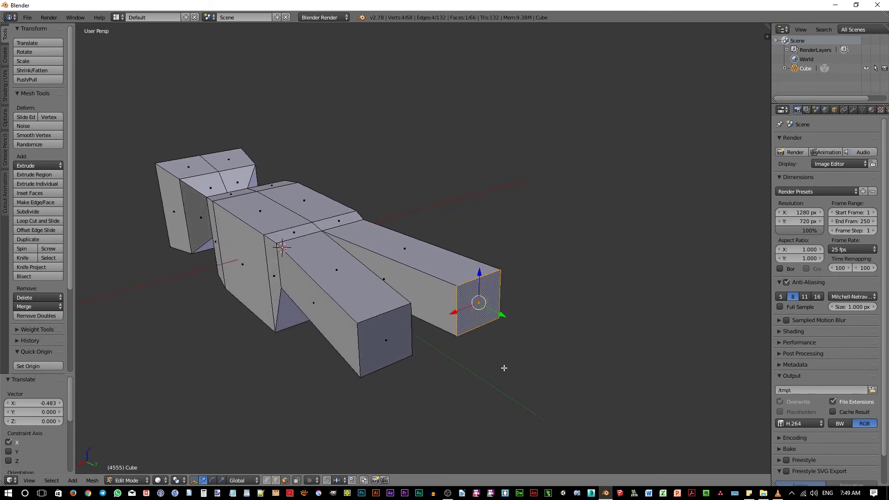
key("ctrl+z")
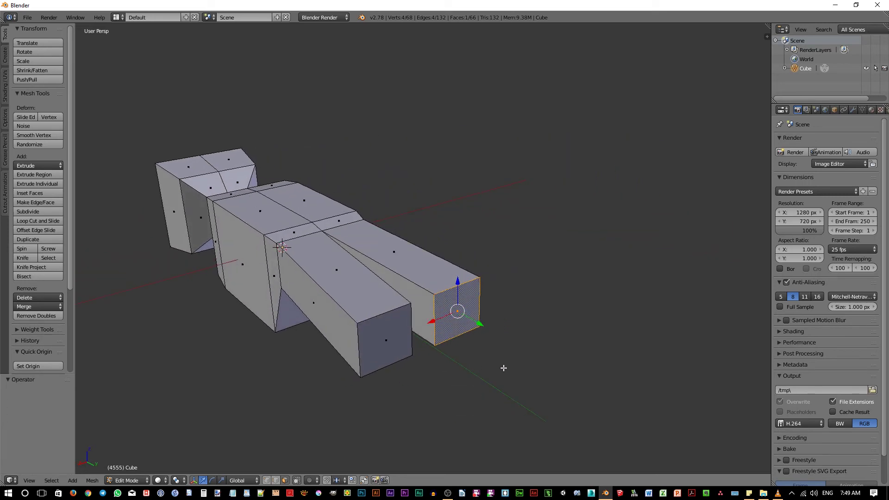
key("ctrl+z")
key("ctrl+z")
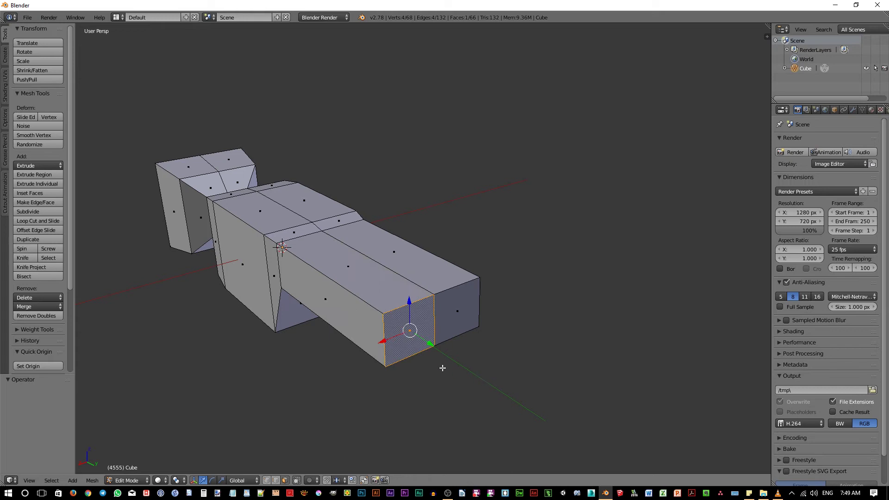
mouse_move(441, 366)
middle_mouse_down()
mouse_move(503, 338)
mouse_move(546, 304)
mouse_move(497, 334)
mouse_move(589, 344)
middle_mouse_up()
right_click(458, 328, "shift")
- Scale both end faces to 0.785, then flatten them along Z to 0.192
key("s")
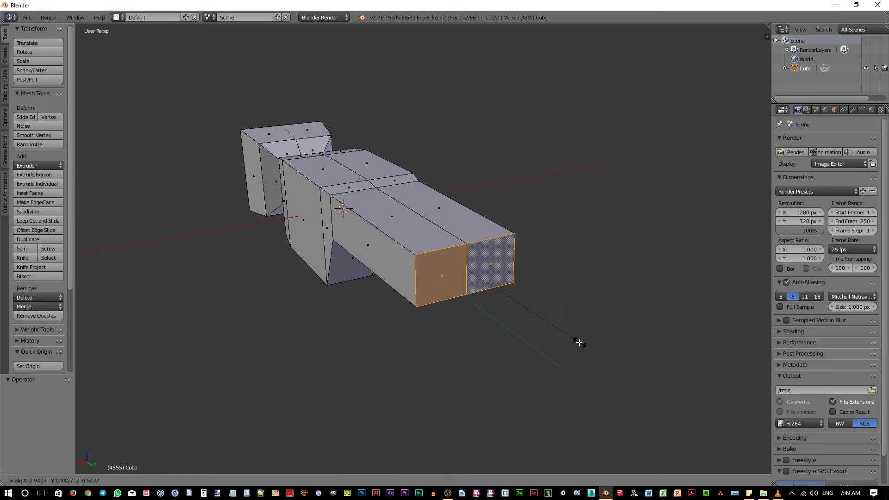
left_click(559, 338)
middle_click_drag(568, 348, 585, 343)
key("s")
key("z")
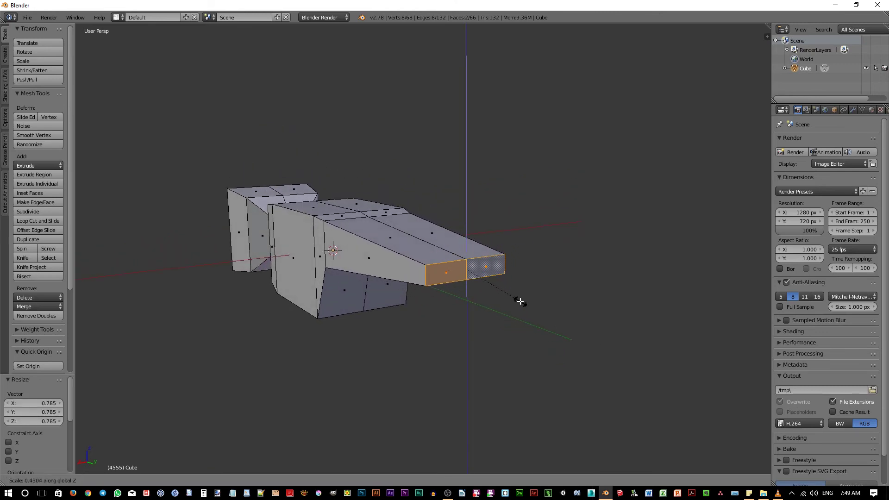
left_click(490, 282)
mouse_move(490, 282)
middle_mouse_down()
mouse_move(401, 298)
mouse_move(387, 323)
mouse_move(444, 314)
mouse_move(464, 287)
mouse_move(459, 284)
middle_mouse_up()
scroll(465, 286, "up", 3)
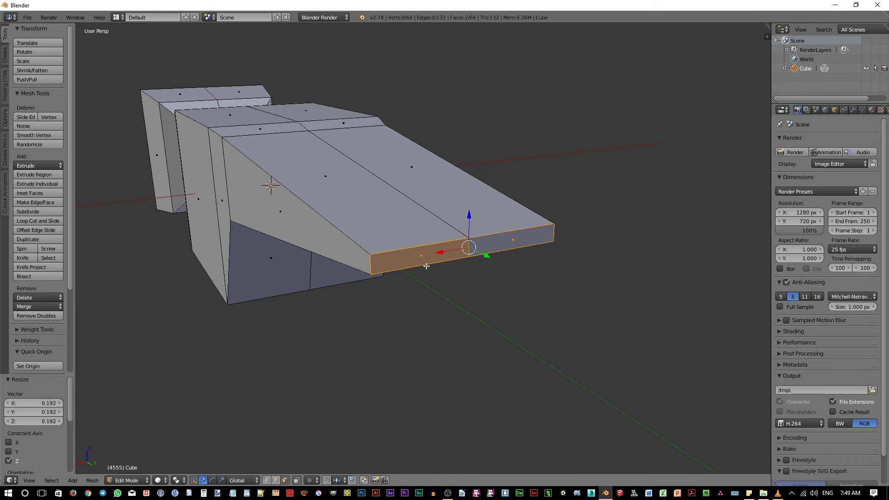
key("s")
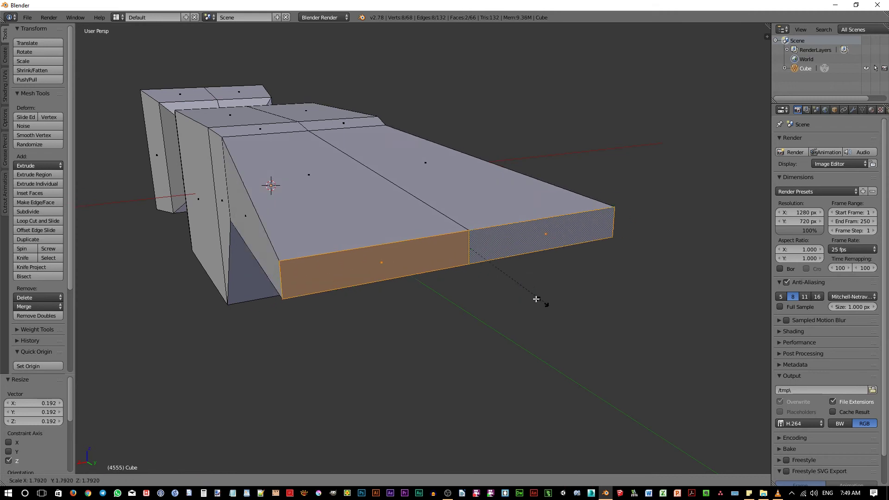
key("Escape")
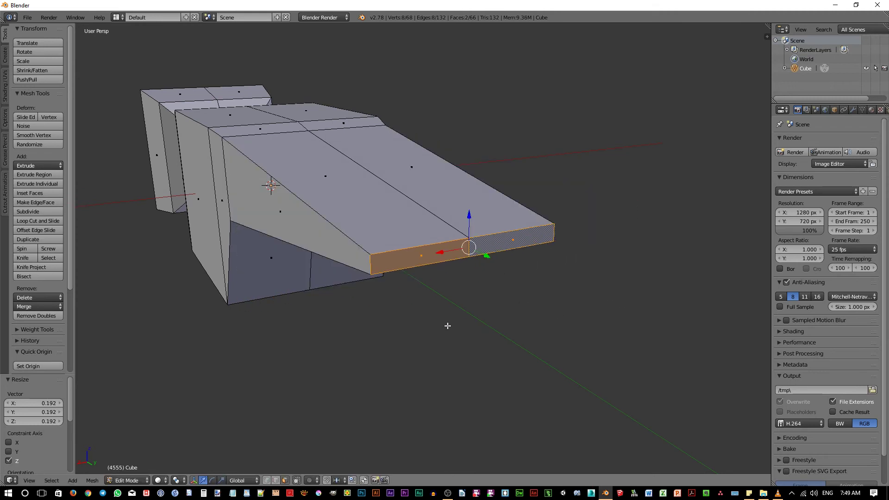
middle_click_drag(447, 326, 442, 329)
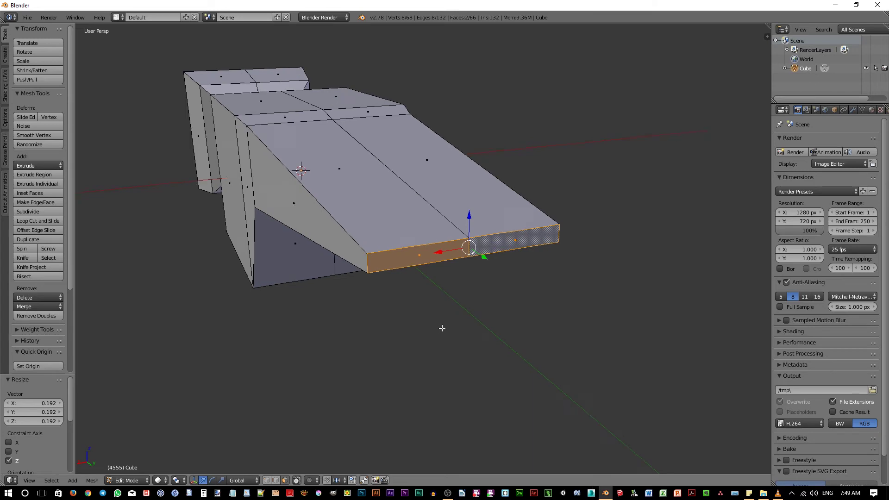
left_click(180, 484)
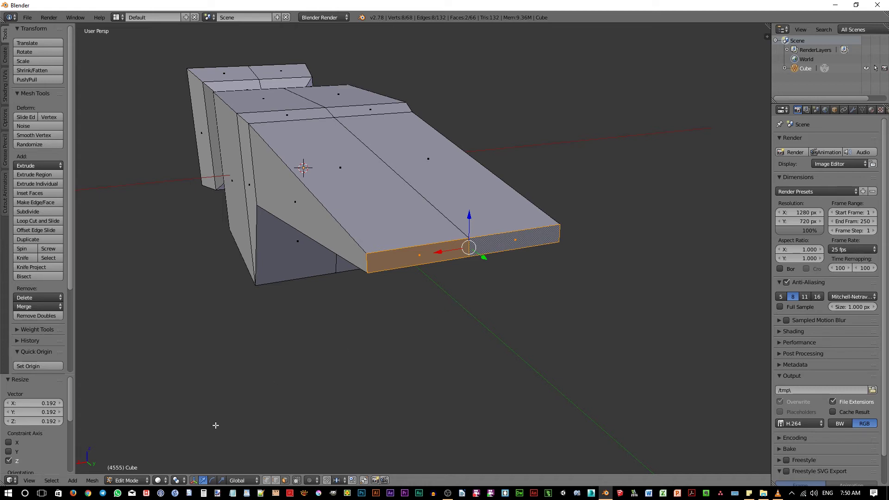
- Set the pivot to Individual Origins and scale each end face to 0.674
left_click(178, 480)
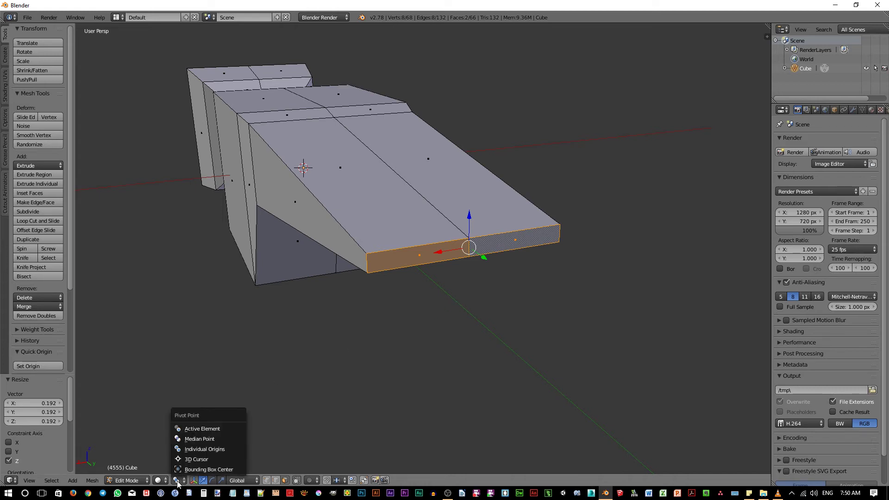
left_click(195, 449)
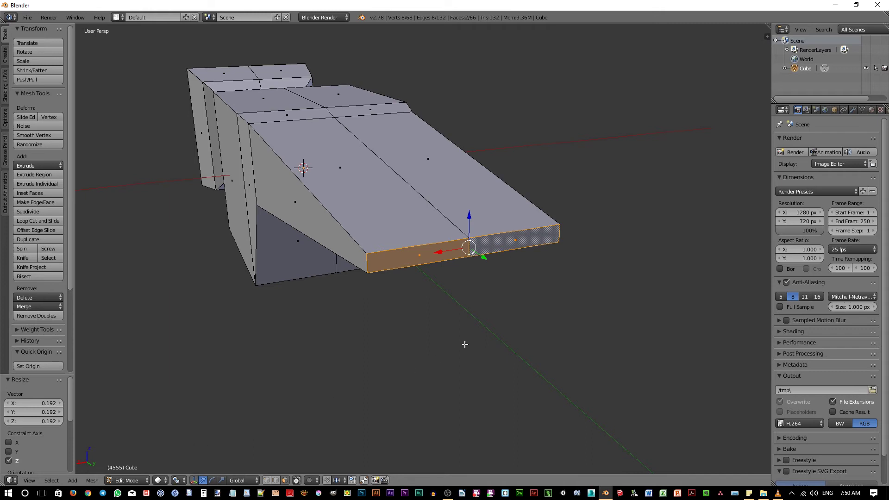
key("s")
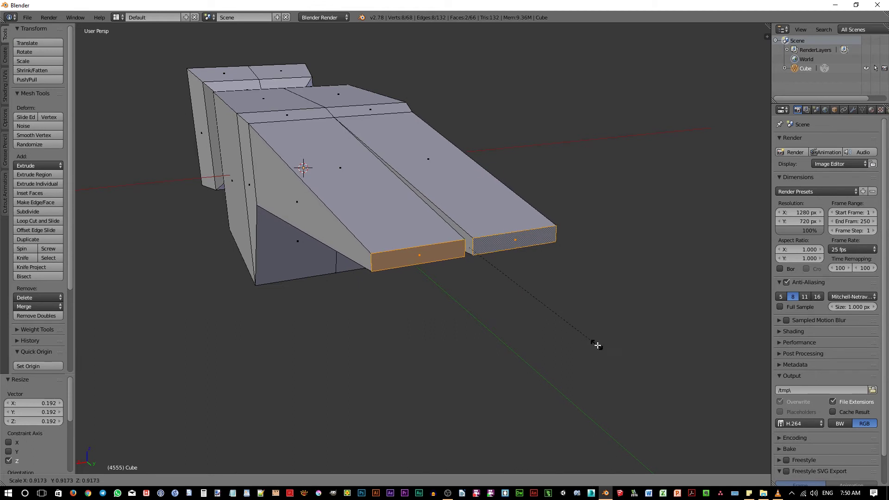
left_click(549, 333)
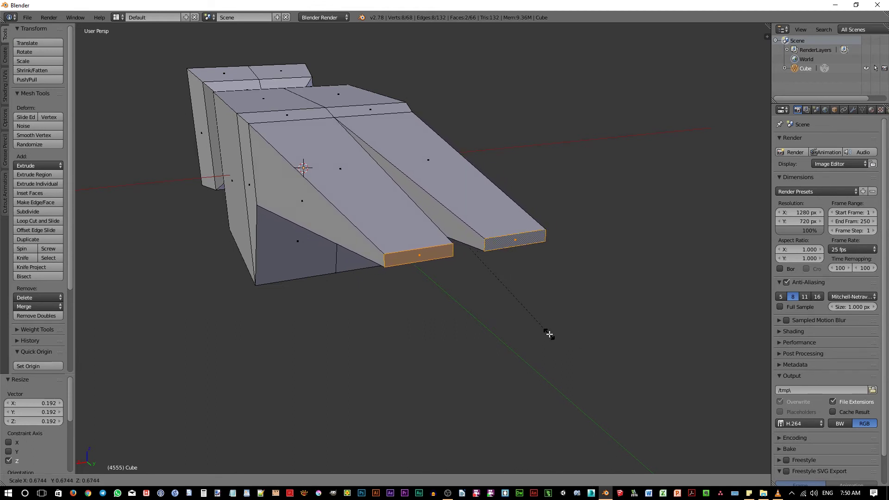
middle_click_drag(400, 319, 384, 316)
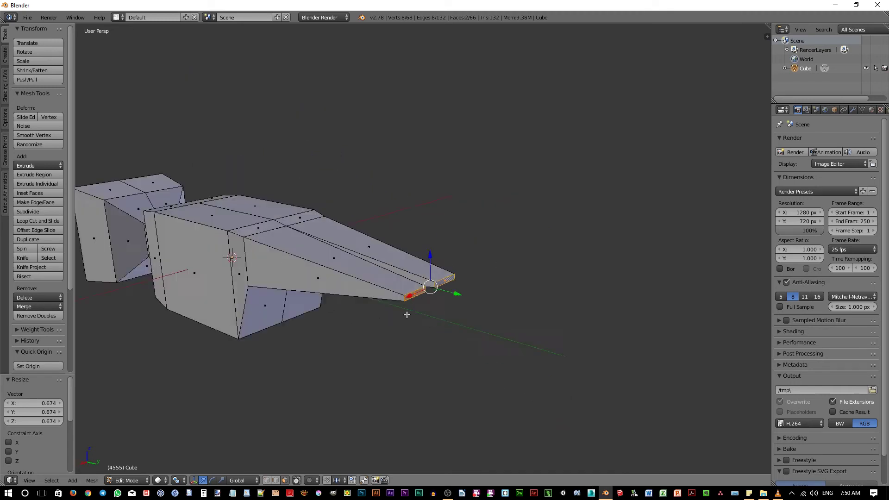
scroll(361, 315, "up", 2)
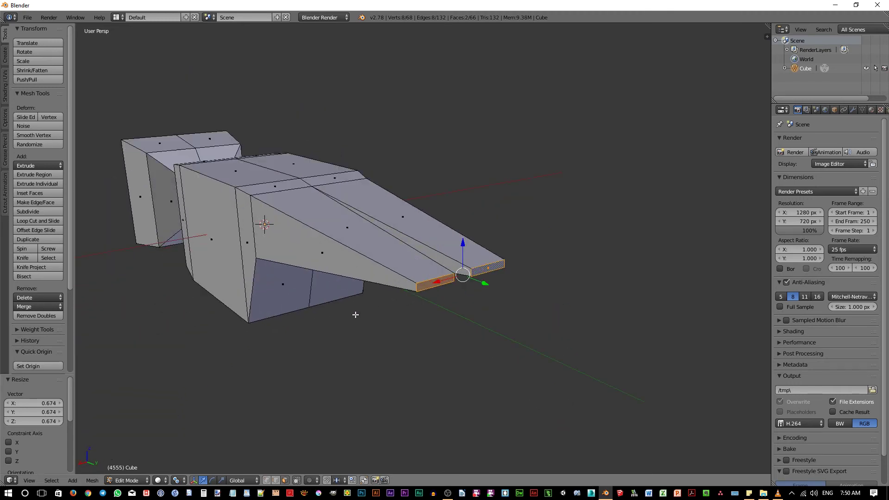
mouse_move(348, 311)
middle_mouse_down()
mouse_move(369, 333)
mouse_move(280, 346)
mouse_move(369, 332)
mouse_move(407, 341)
mouse_move(399, 355)
mouse_move(507, 309)
middle_mouse_up()
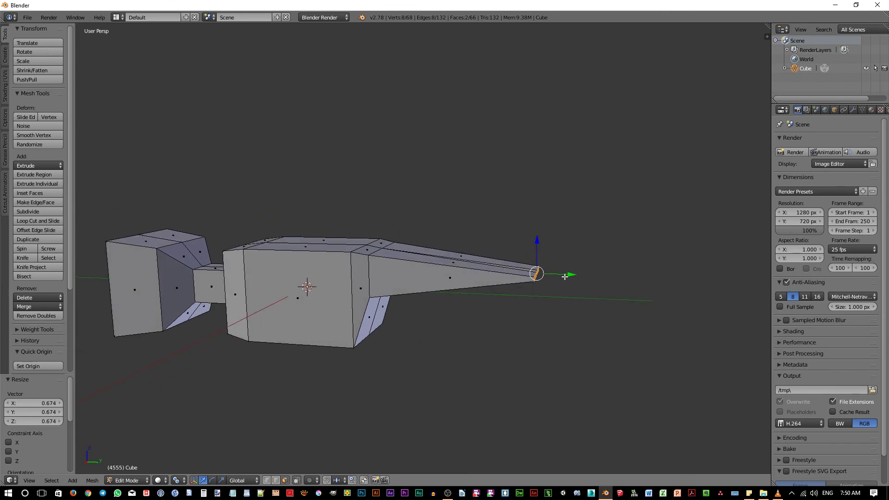
- Pull the arm's tip 0.294 further out along Y
left_click_drag(571, 274, 580, 273)
mouse_move(516, 312)
middle_mouse_down()
mouse_move(453, 321)
mouse_move(460, 323)
middle_mouse_up()
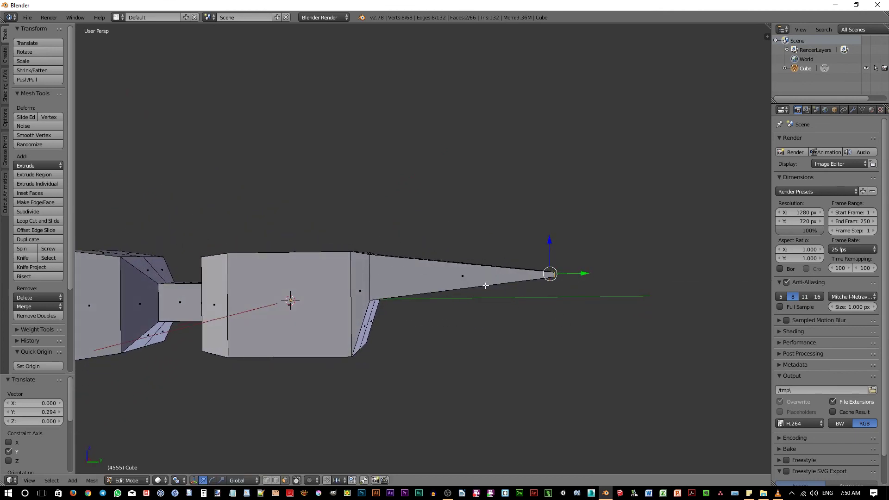
middle_click_drag(540, 271, 469, 294)
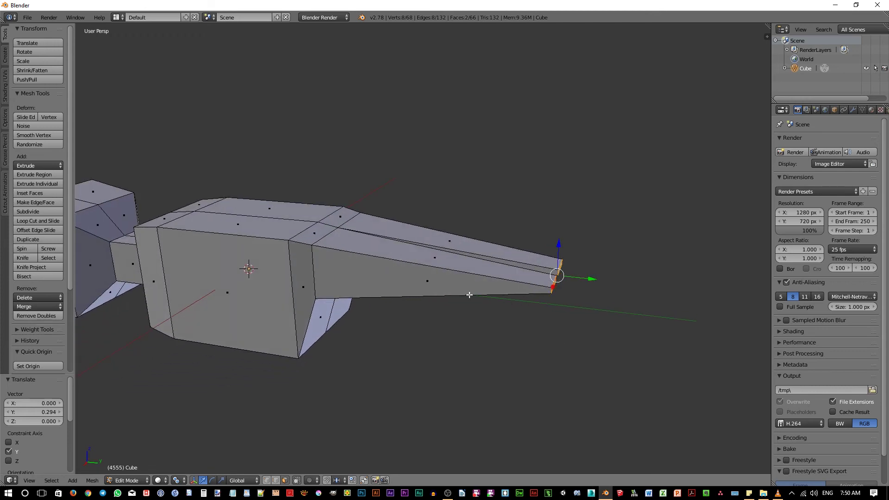
- Add two sets of multi-cut edge loops across the tapered arm
key("ctrl+r")
scroll(433, 269, "up", 1)
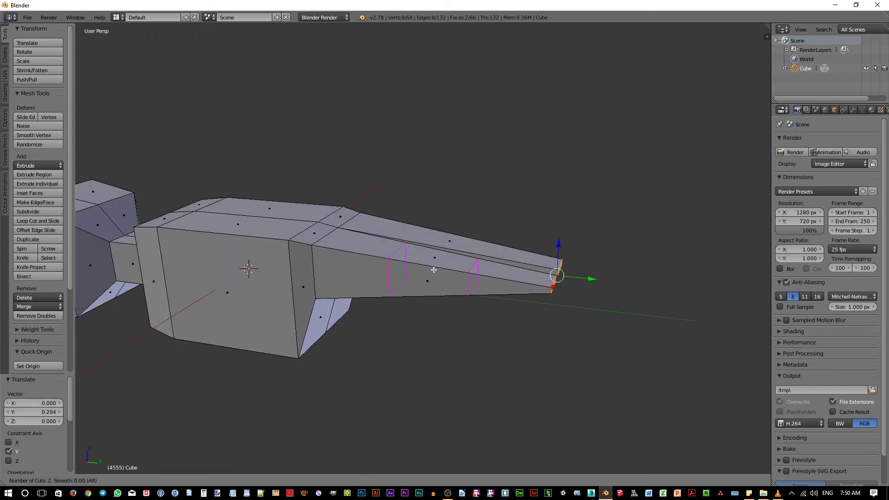
left_click(434, 269)
right_click(433, 270)
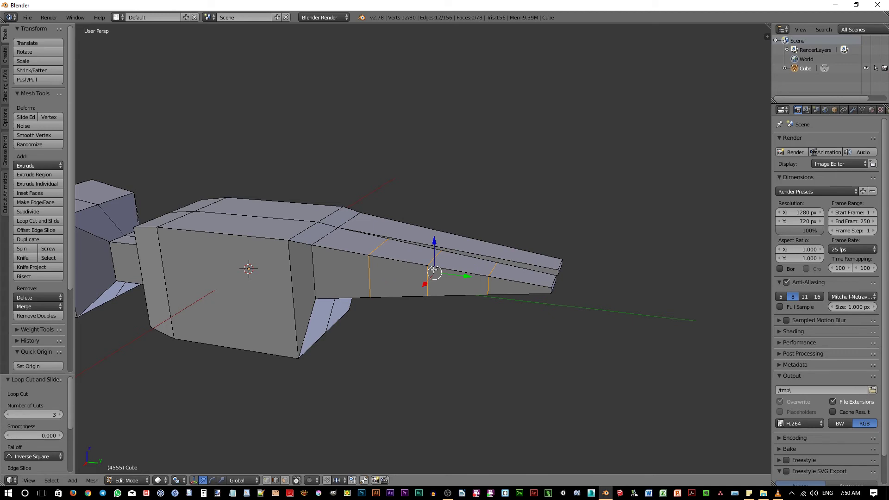
key("ctrl+r")
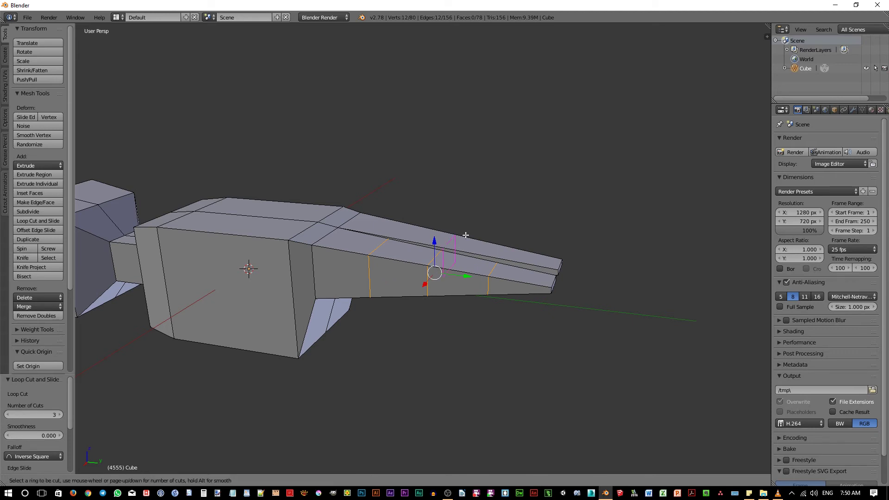
scroll(465, 235, "up", 1)
left_click(465, 236)
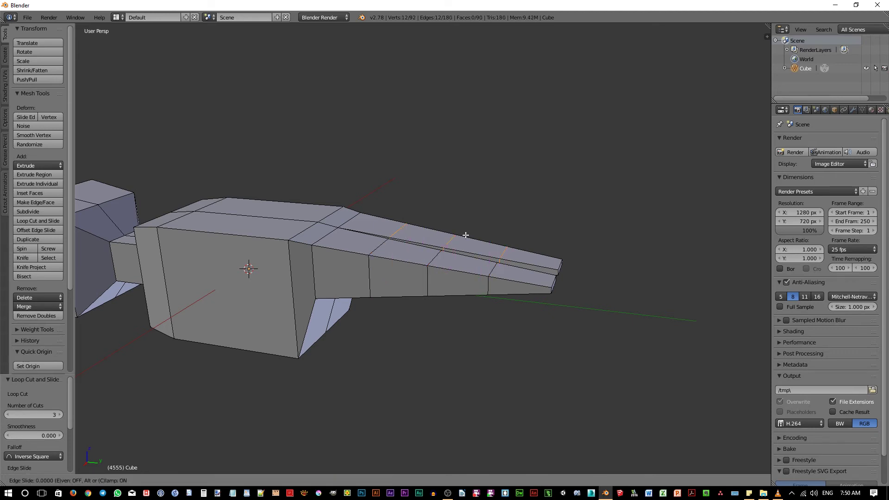
right_click(463, 235)
- Switch to the straight-on side view, zoom in, and show the mesh as wireframe
mouse_move(463, 236)
middle_mouse_down()
mouse_move(434, 277)
mouse_move(446, 280)
middle_mouse_up()
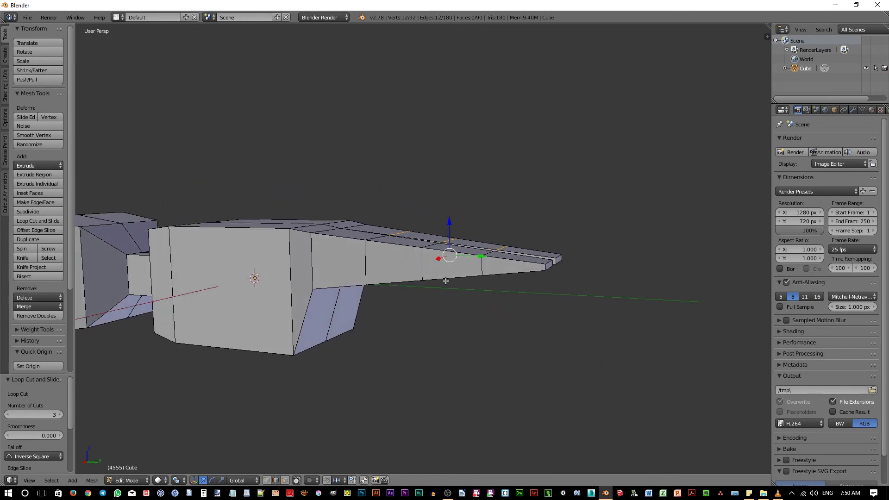
key("KP_3")
scroll(437, 273, "up", 1)
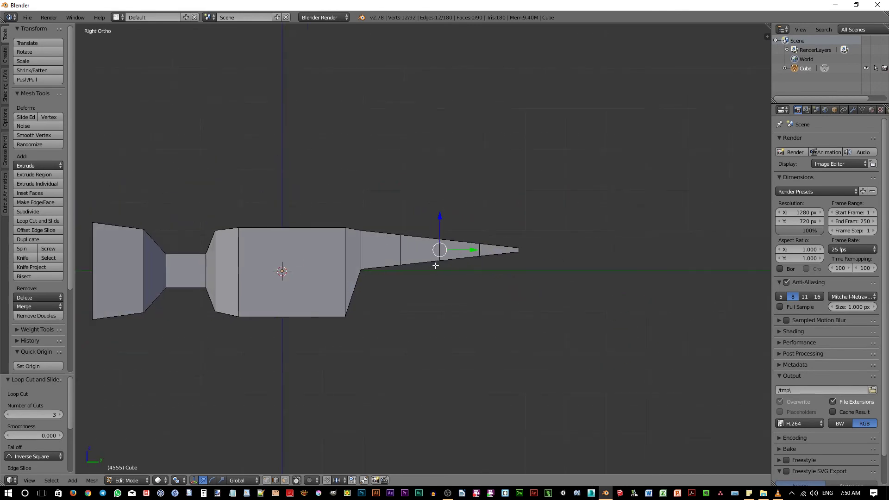
scroll(435, 265, "up", 1)
key("z")
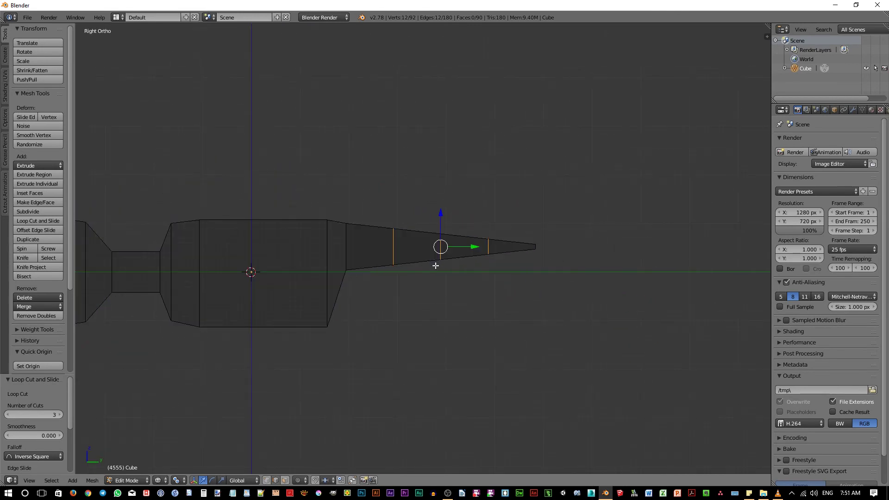
- Select the arm's tip section in vertex mode, tilt it about 13.5° and lower it
left_click(268, 481)
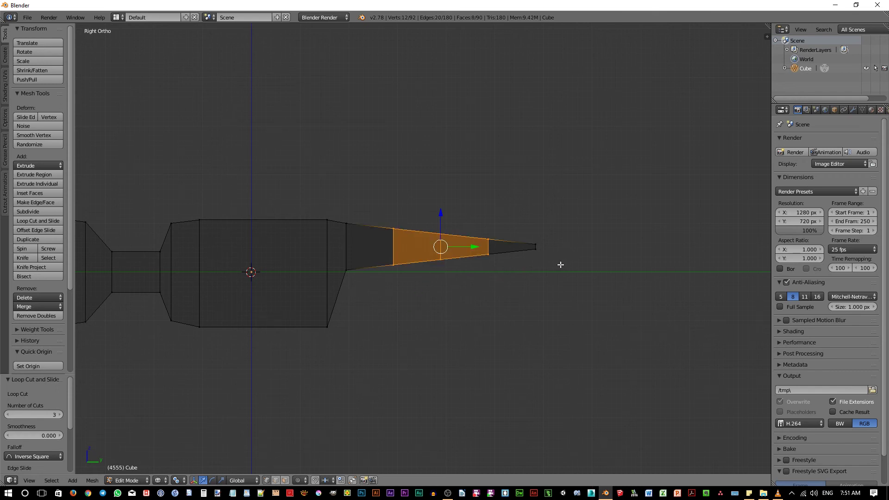
left_click_drag(562, 261, 579, 271, "ctrl")
mouse_move(522, 284)
left_mouse_down("ctrl")
mouse_move(397, 203)
mouse_move(528, 300)
left_mouse_up("ctrl")
key("r")
left_click(508, 308)
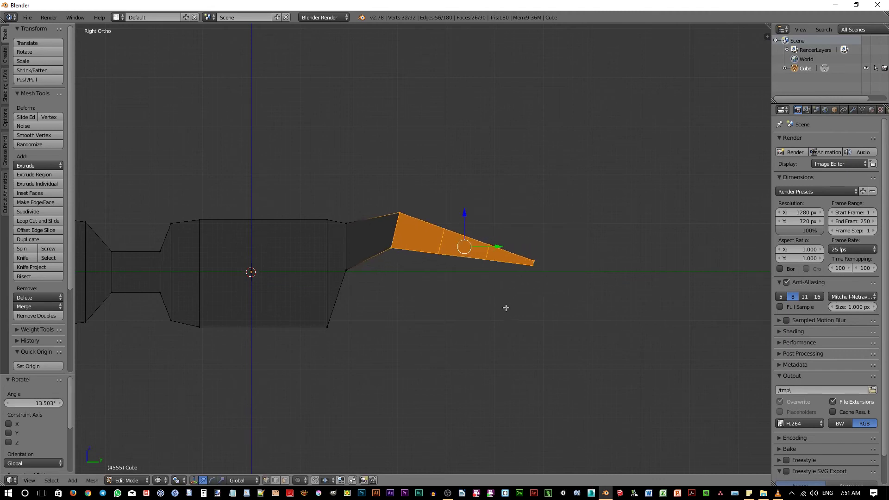
key("g")
left_click(502, 324)
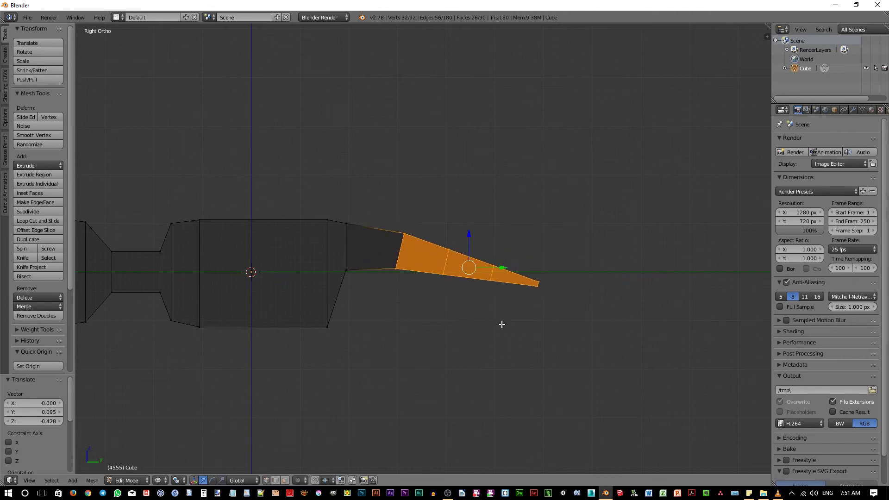
- Shrink the selection by two rings, then rotate those tip faces downward and lower them
key("ctrl+KP_Subtract")
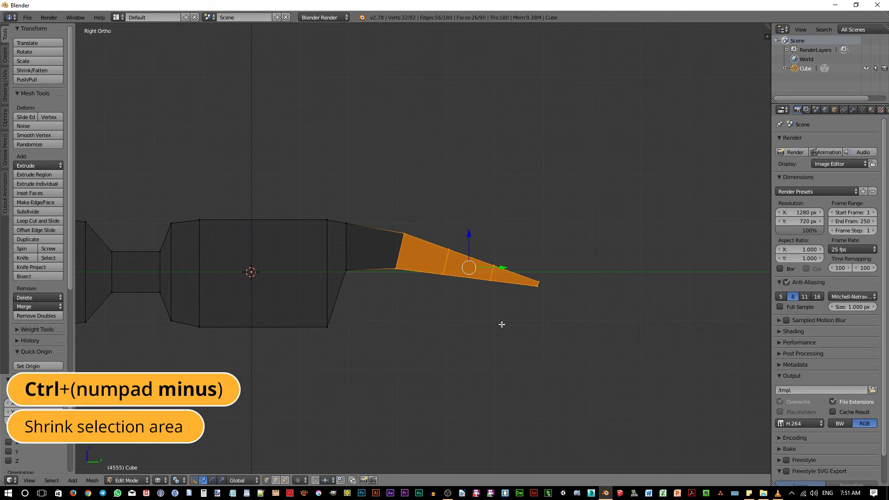
key("ctrl+KP_Subtract")
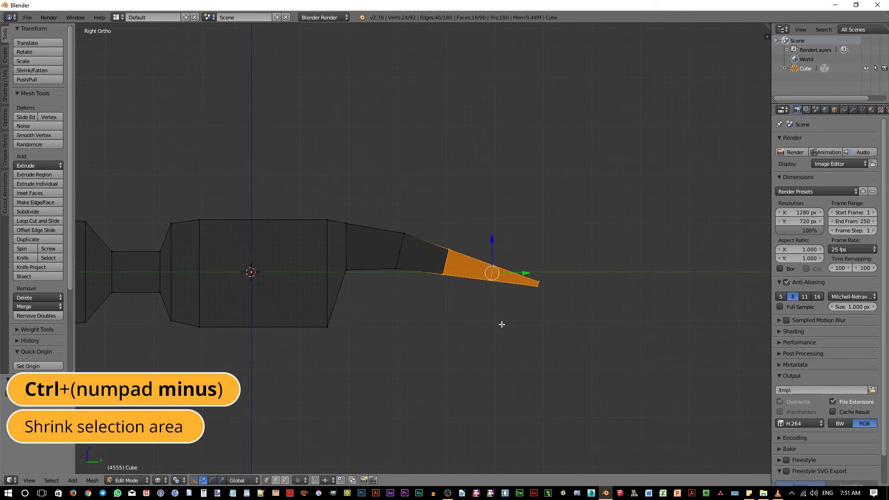
key("r")
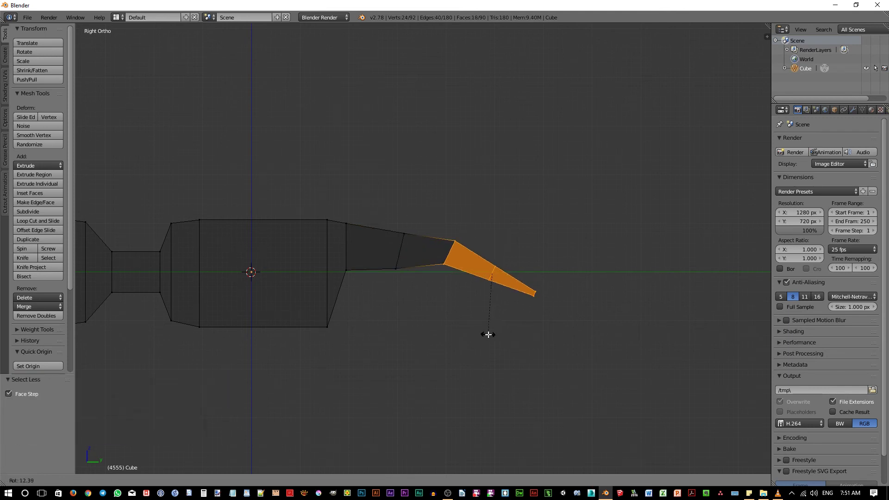
left_click(488, 333)
key("g")
left_click(485, 348)
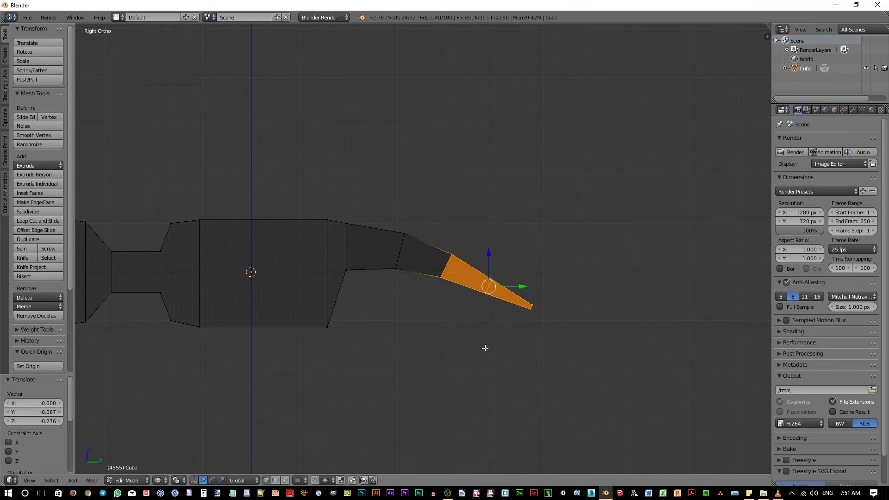
- Shrink the selection to the tip faces, rotate them 10.283° down and lower them further
key("ctrl+KP_Subtract")
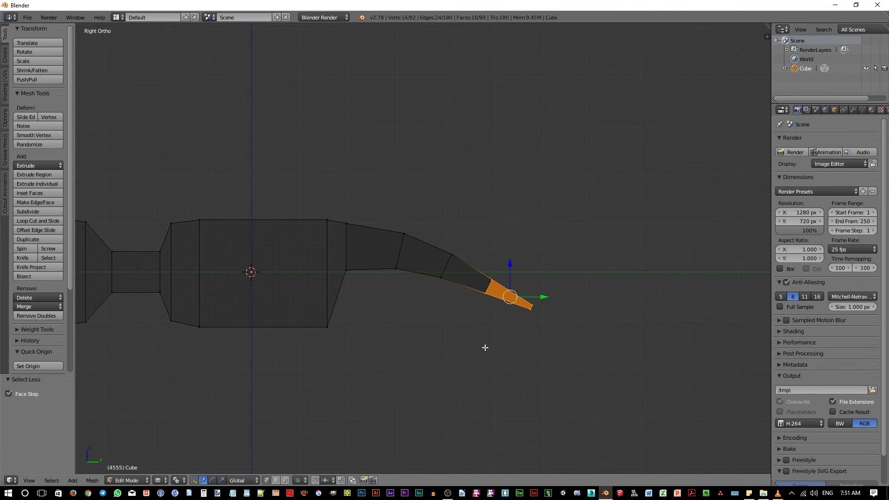
key("r")
left_click(463, 360)
key("g")
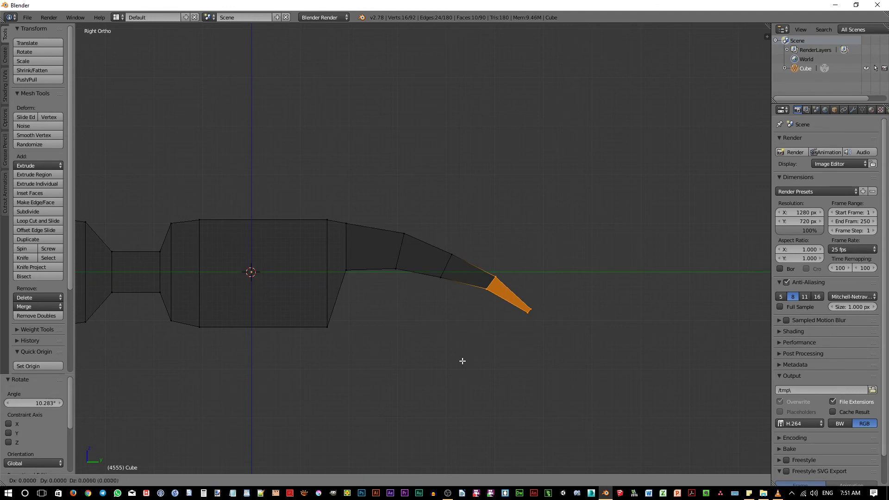
left_click(459, 366)
key("z")
middle_click_drag(458, 367, 377, 347)
key("z")
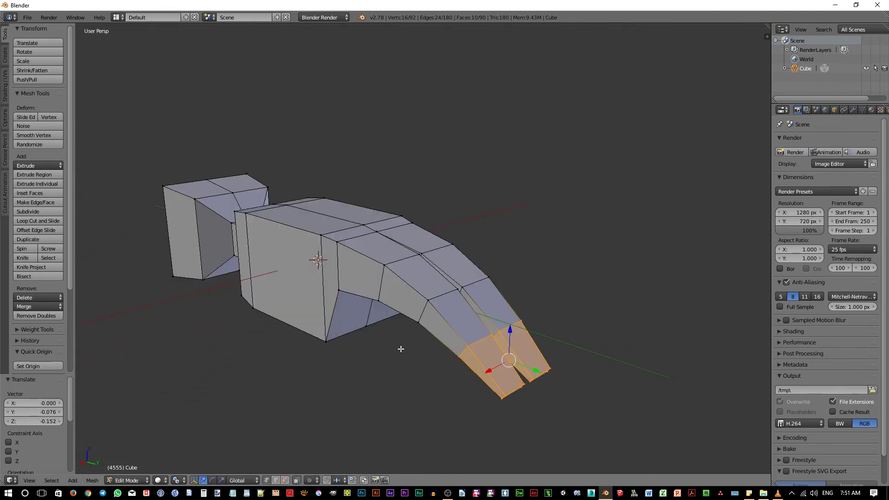
- Add a Subdivision Surface modifier at viewport level 2 and inspect the smoothed claw
left_click(855, 108)
left_click(813, 140)
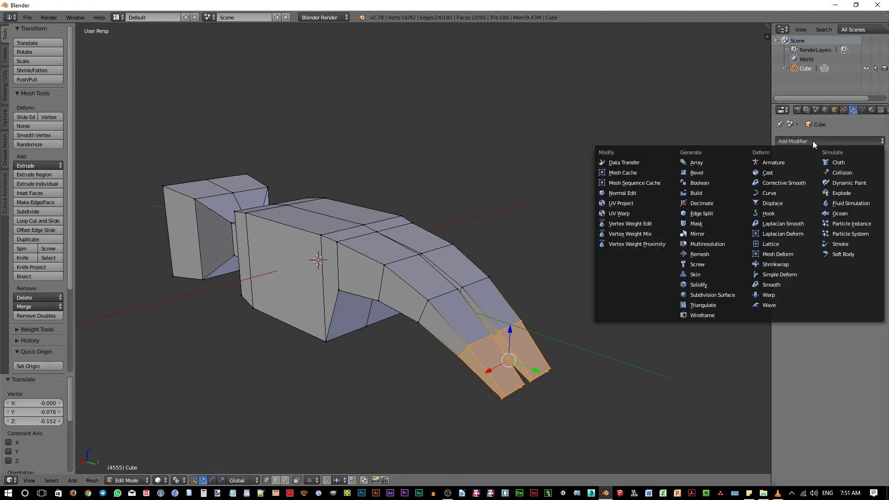
left_click(710, 295)
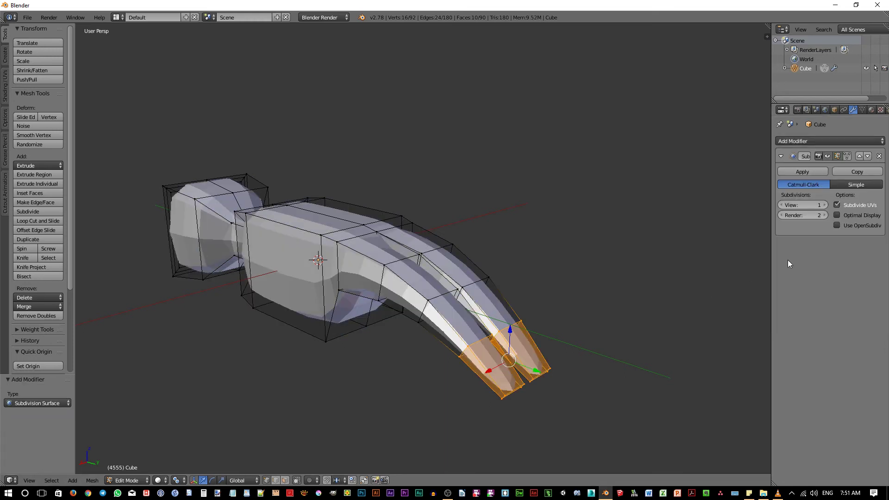
left_click(825, 205)
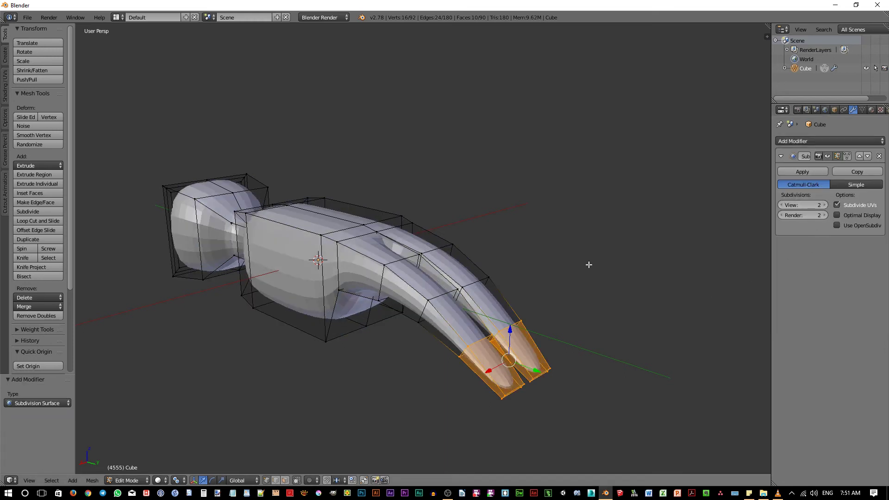
mouse_move(423, 305)
middle_mouse_down()
mouse_move(463, 298)
mouse_move(413, 304)
mouse_move(387, 277)
middle_mouse_up()
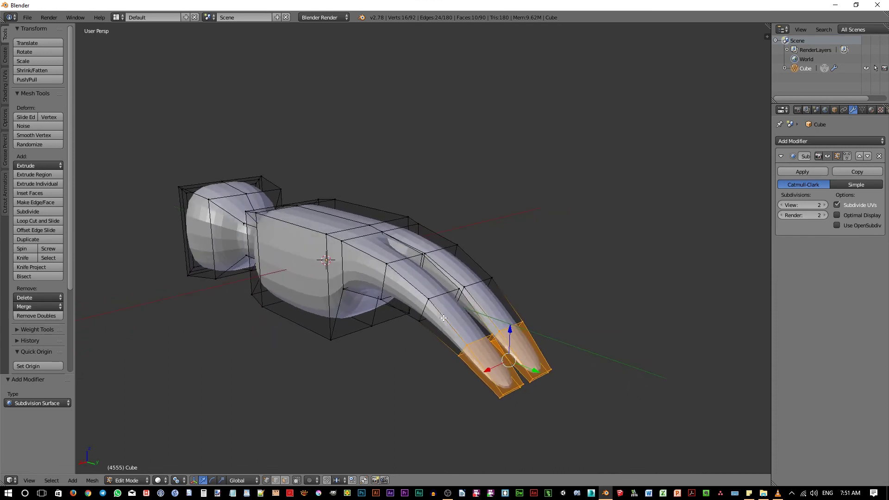
mouse_move(487, 352)
middle_mouse_down()
mouse_move(469, 271)
mouse_move(431, 317)
mouse_move(431, 310)
middle_mouse_up()
scroll(397, 305, "up", 1)
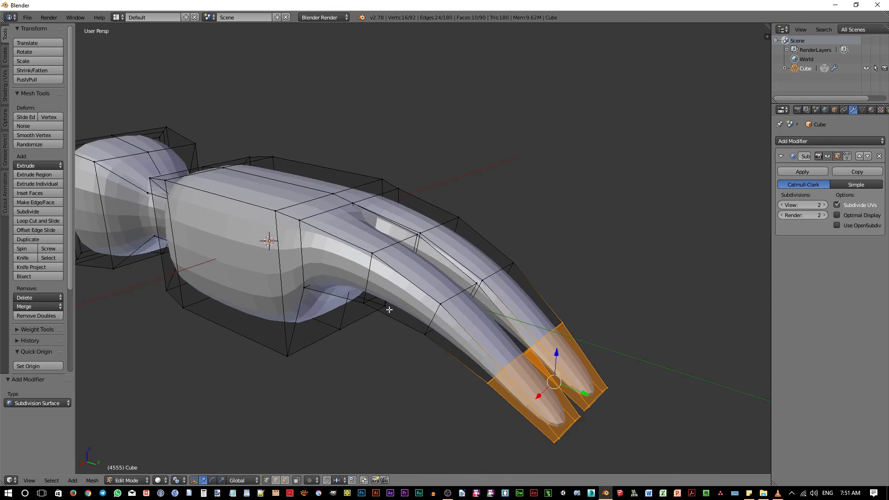
scroll(385, 306, "up", 1)
middle_click_drag(374, 298, 410, 283)
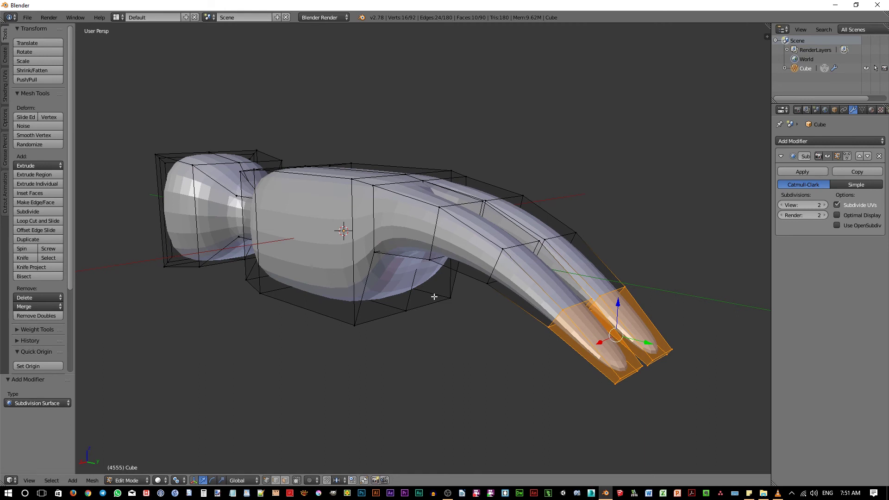
- Add one centred lengthwise edge loop around the whole hammer, from head through claw
key("ctrl+r")
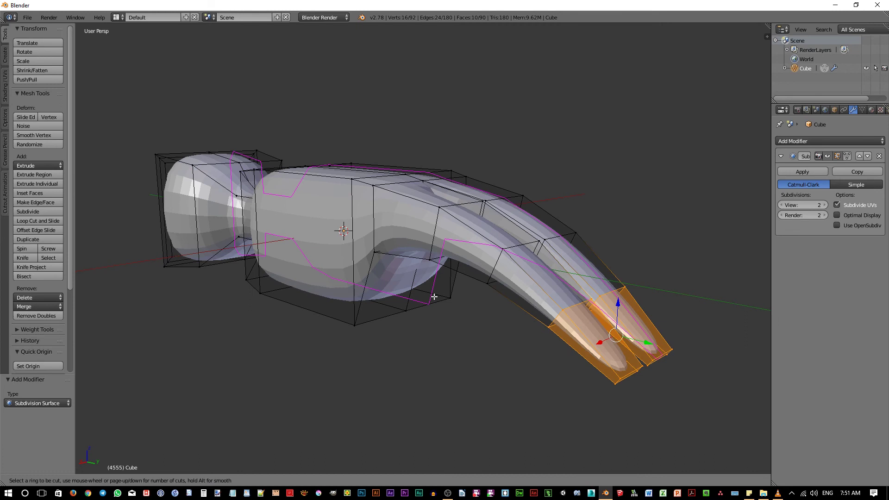
left_click(432, 239)
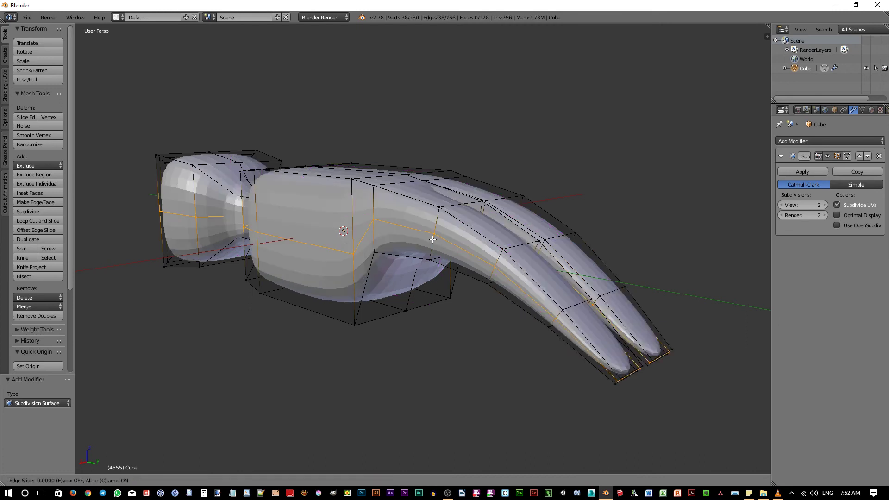
left_click(433, 239)
middle_click_drag(452, 291, 480, 305)
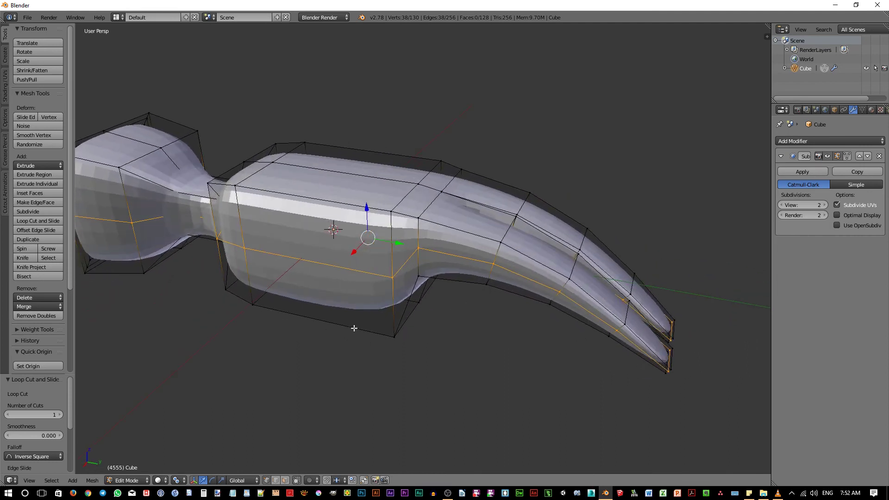
mouse_move(355, 328)
middle_mouse_down()
mouse_move(550, 308)
mouse_move(443, 295)
middle_mouse_up()
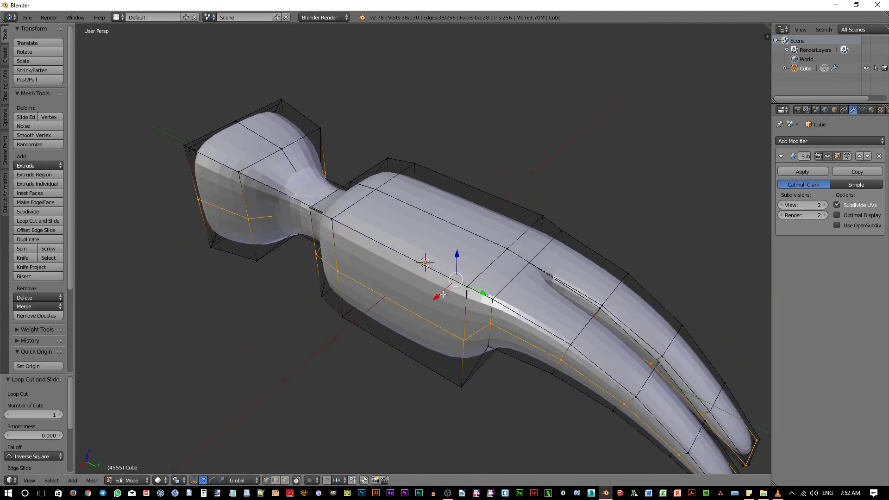
scroll(438, 241, "up", 1)
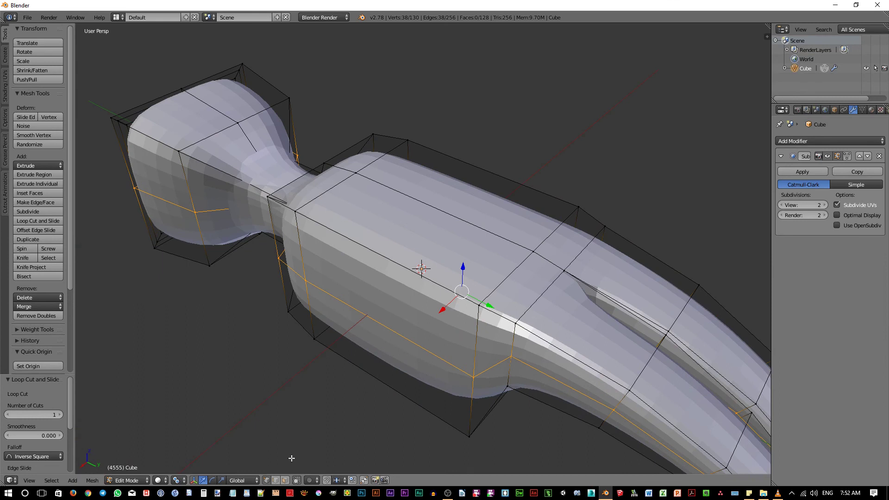
- Select the hammer head's two top faces and inset them twice, the second 0.0612
left_click(285, 480)
right_click(449, 239)
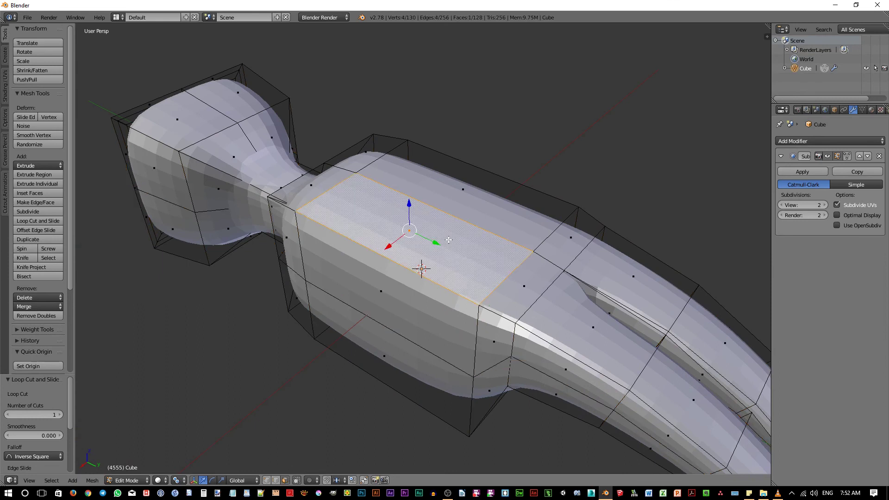
right_click(474, 213, "shift")
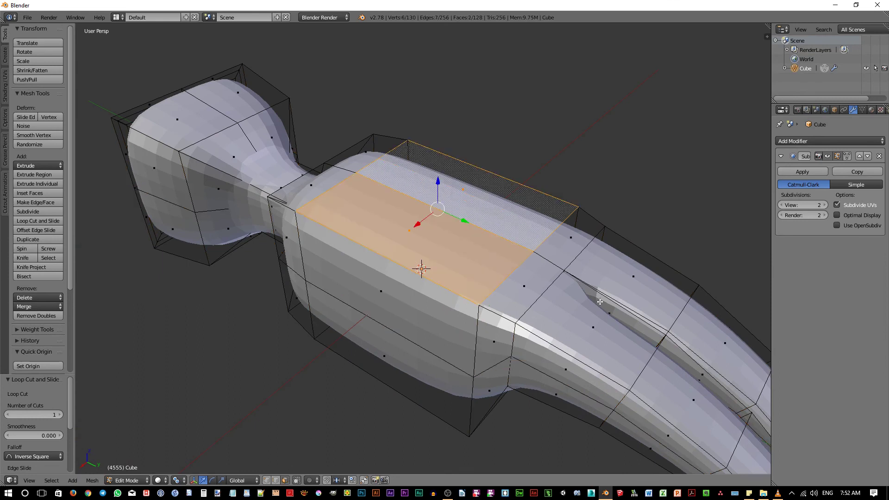
key("i")
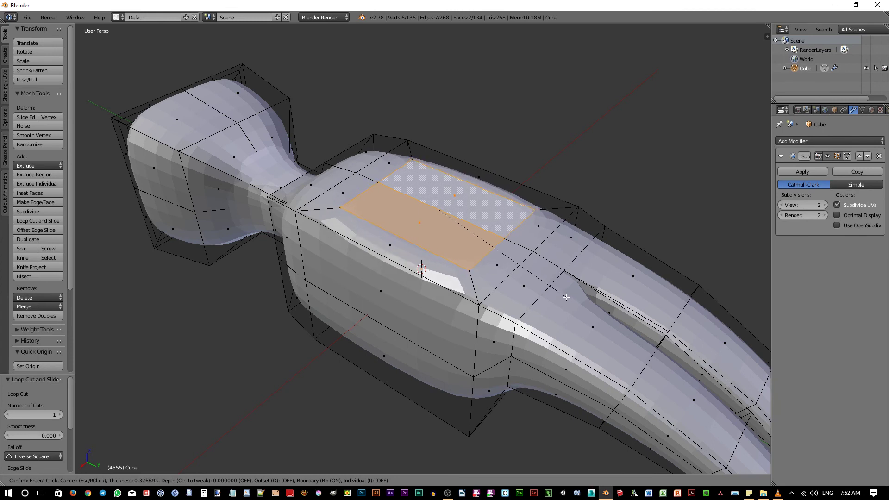
left_click(566, 297)
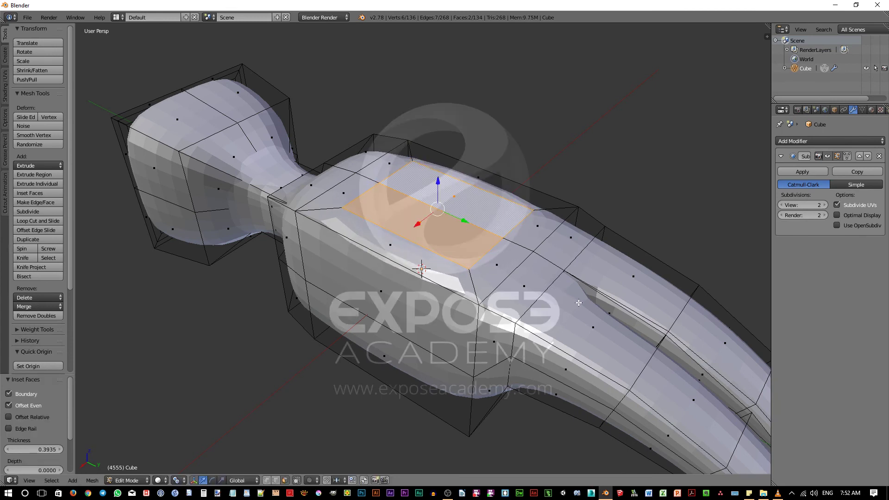
key("i")
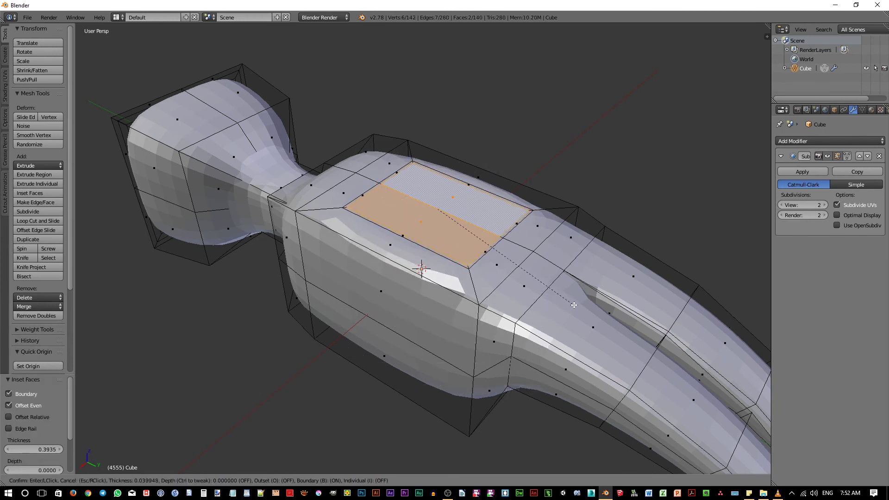
left_click(573, 304)
middle_click_drag(573, 305, 520, 293)
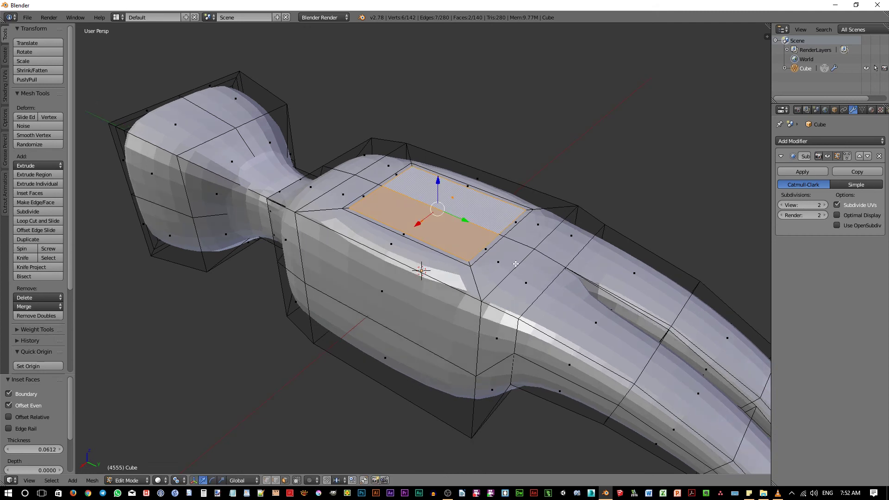
mouse_move(515, 264)
middle_mouse_down()
mouse_move(554, 210)
mouse_move(526, 255)
mouse_move(541, 274)
middle_mouse_up()
- Extrude the top faces up into a cap, scale it down, and inset twice to 0.0856
key("e")
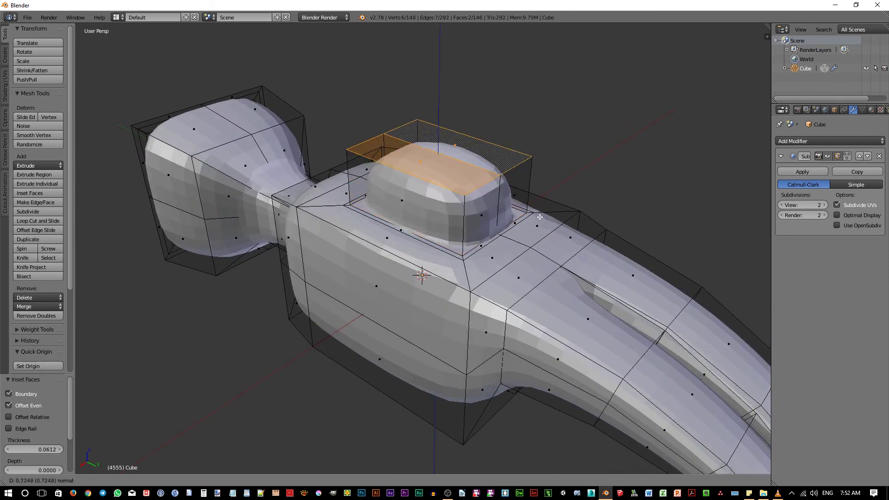
left_click(540, 209)
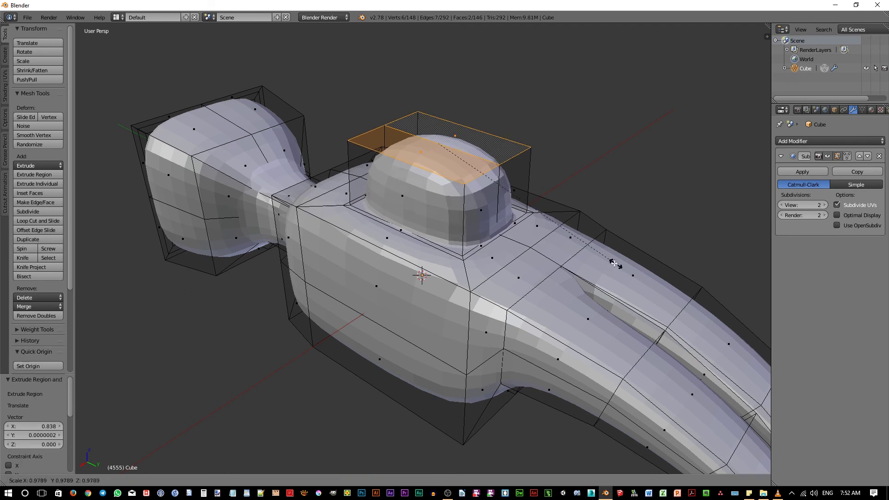
key("s")
left_click(592, 256)
key("i")
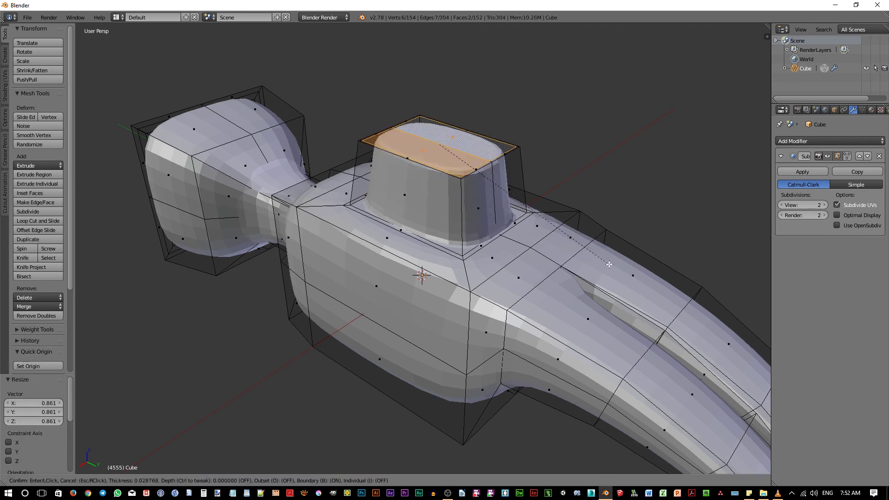
left_click(609, 264)
key("i")
left_click(601, 262)
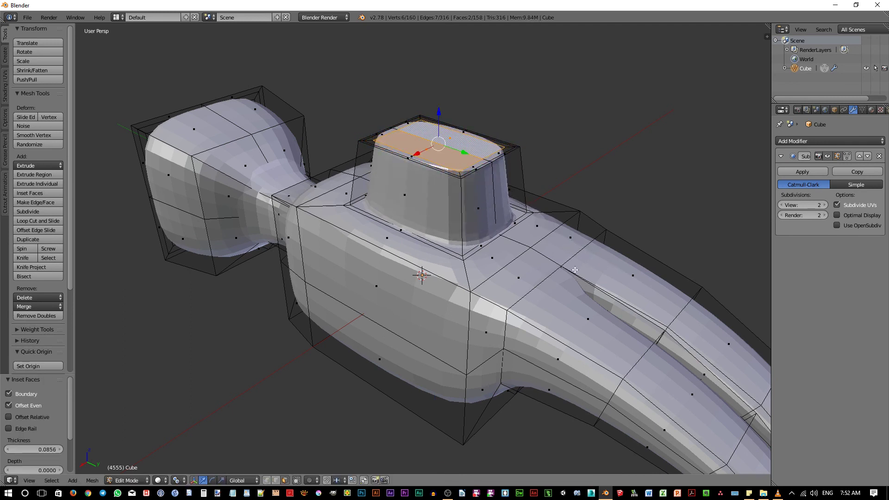
mouse_move(574, 268)
middle_mouse_down()
mouse_move(477, 306)
mouse_move(475, 337)
middle_mouse_up()
scroll(477, 306, "down", 2)
scroll(481, 323, "down", 1)
scroll(480, 323, "up", 1)
- Inset the two lower side faces of the hammer head twice
scroll(474, 336, "up", 2)
left_click(473, 334)
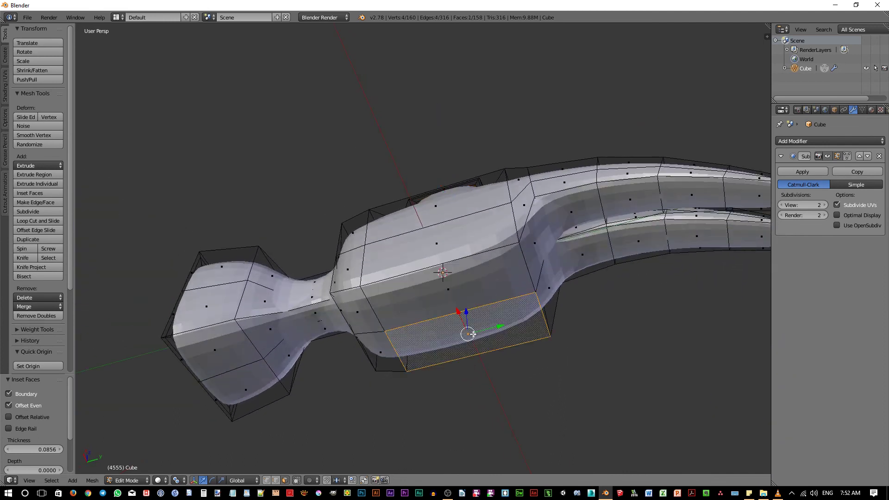
left_click(452, 301, "shift")
key("i")
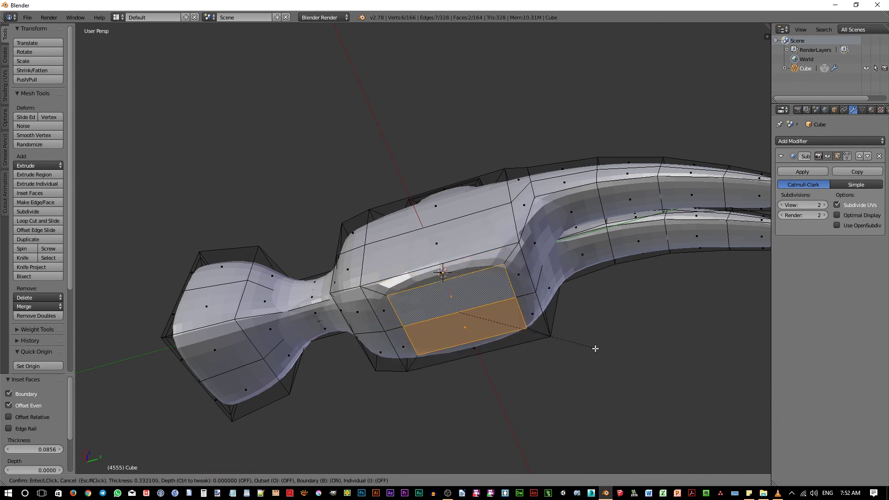
left_click(589, 348)
key("i")
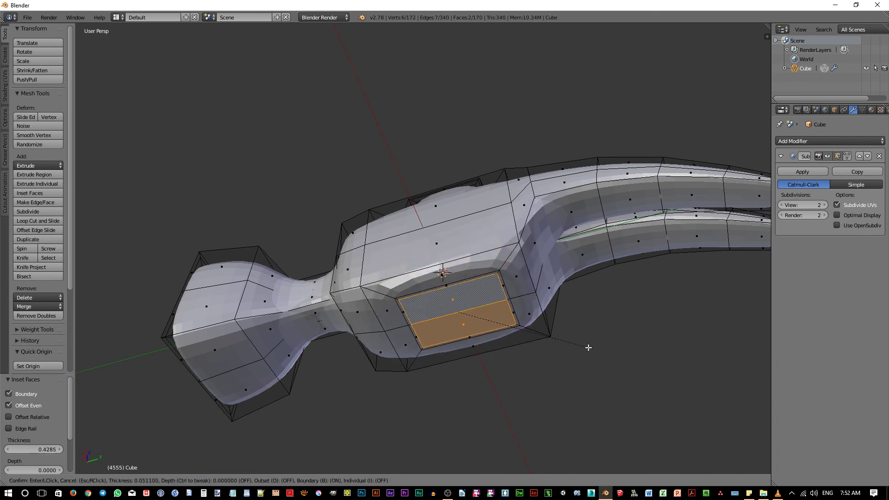
left_click(588, 347)
- Extrude the underside face downward as the first handle section and shrink its end slightly
scroll(498, 348, "down", 2)
middle_click_drag(498, 350, 505, 361)
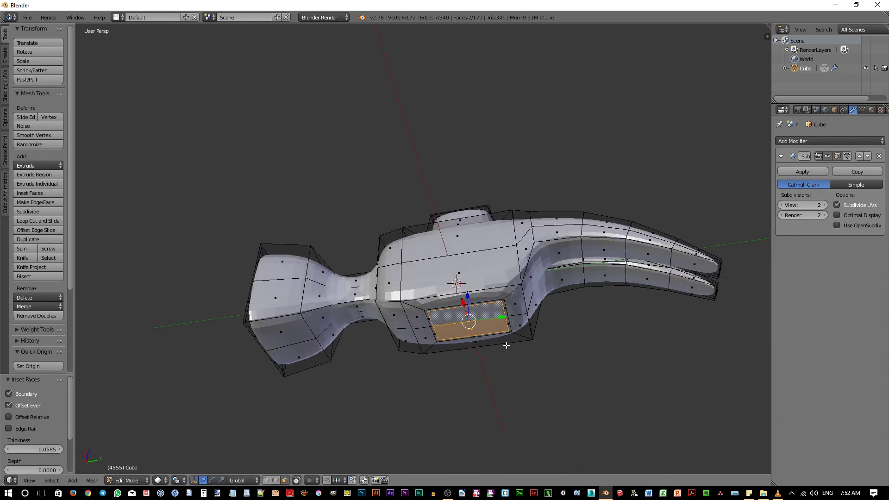
key("e")
left_click(566, 396)
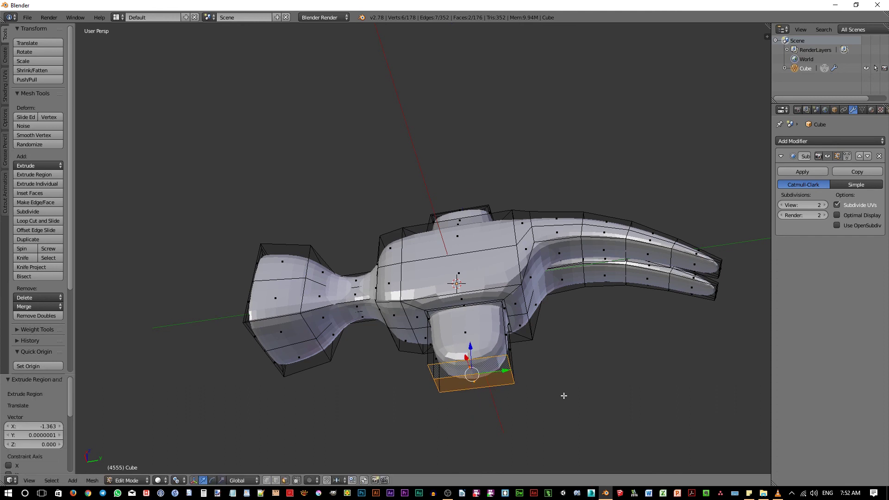
key("s")
left_click(556, 398)
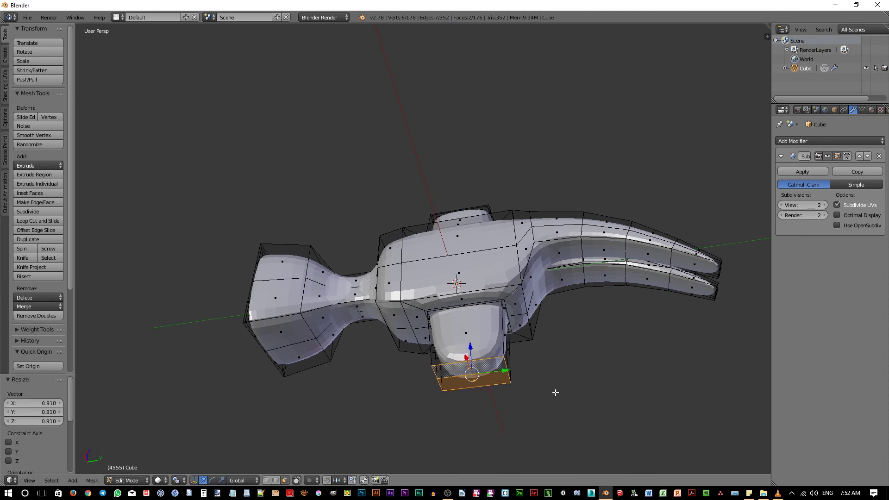
- Extrude two more handle sections, enlarging the bottom face between them
middle_click_drag(555, 393, 518, 319)
key("e")
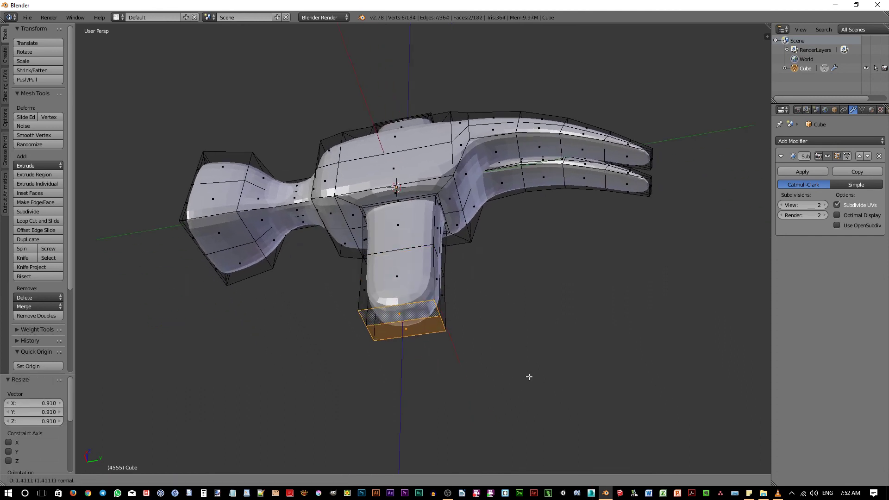
left_click(530, 385)
key("s")
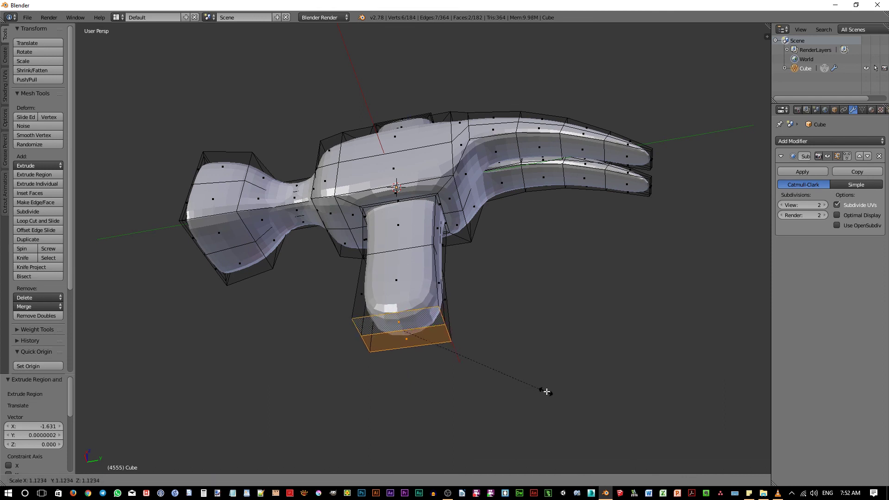
left_click(557, 391)
key("e")
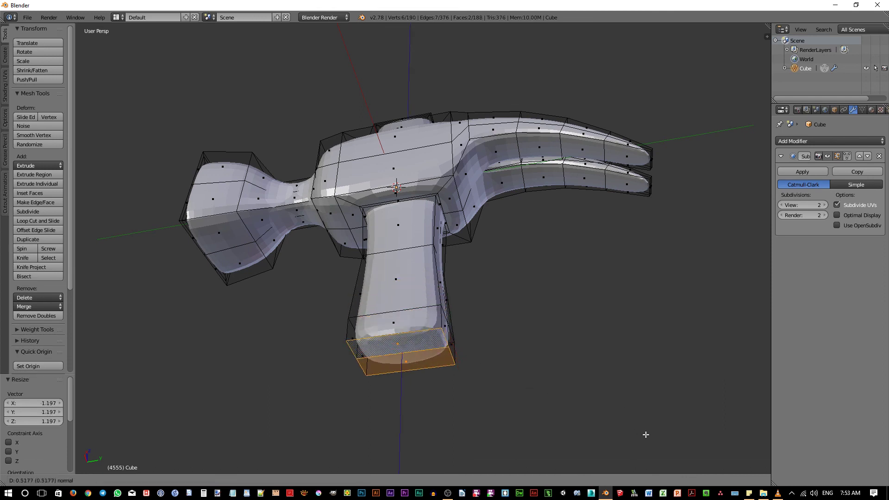
left_click(669, 453)
- Lower the handle's bottom face along Z and inset it at 0.1416, viewing from the right side
middle_click_drag(576, 396, 478, 241, "shift")
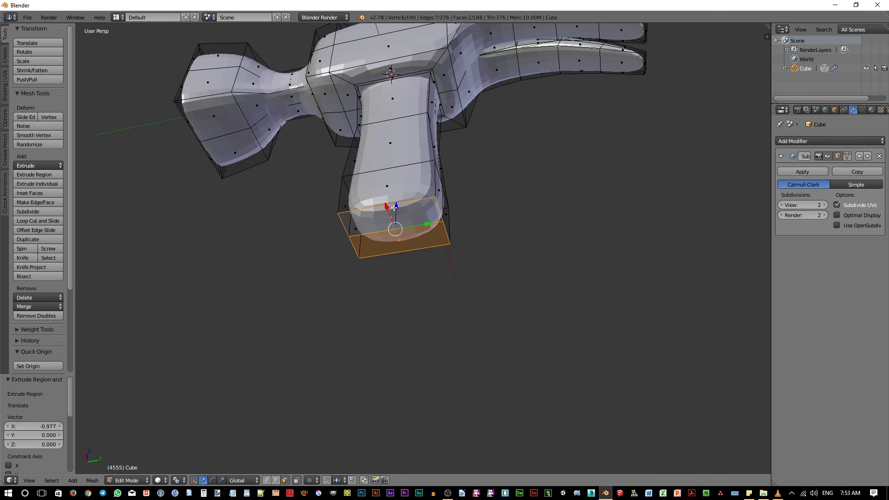
key("g")
key("z")
left_click(578, 353)
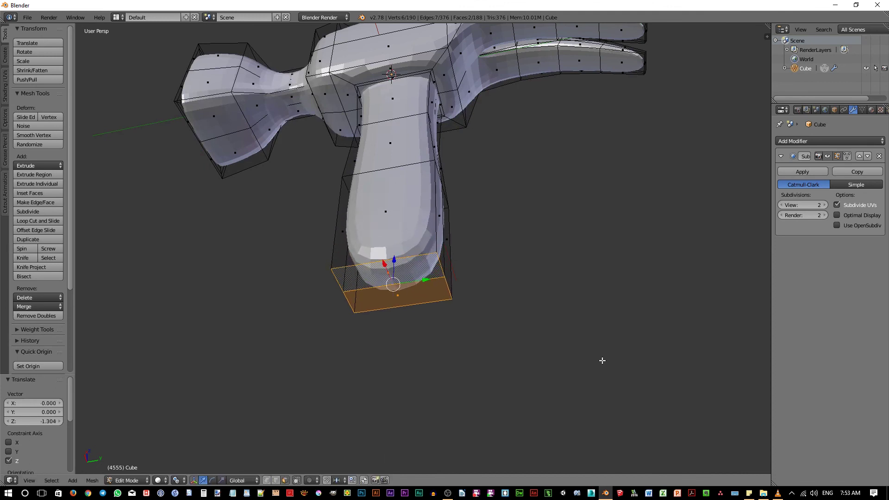
key("i")
left_click(594, 360)
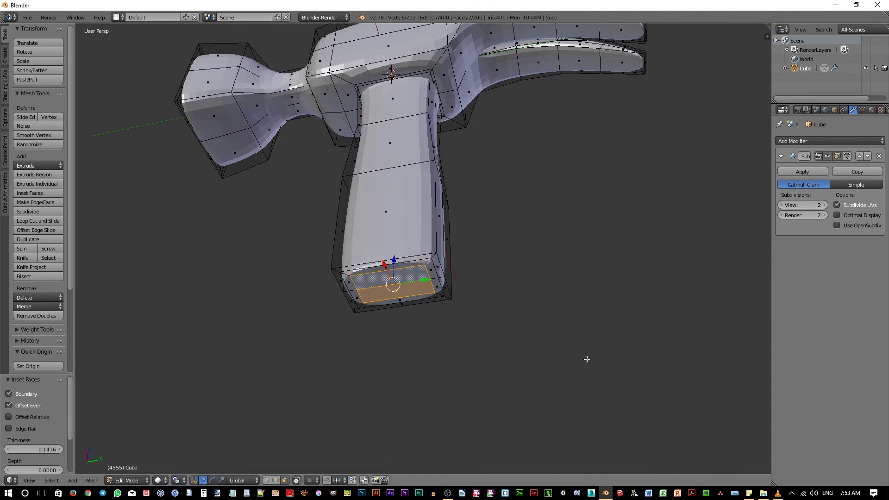
mouse_move(509, 268)
middle_mouse_down()
mouse_move(469, 244)
mouse_move(467, 264)
mouse_move(452, 260)
middle_mouse_up()
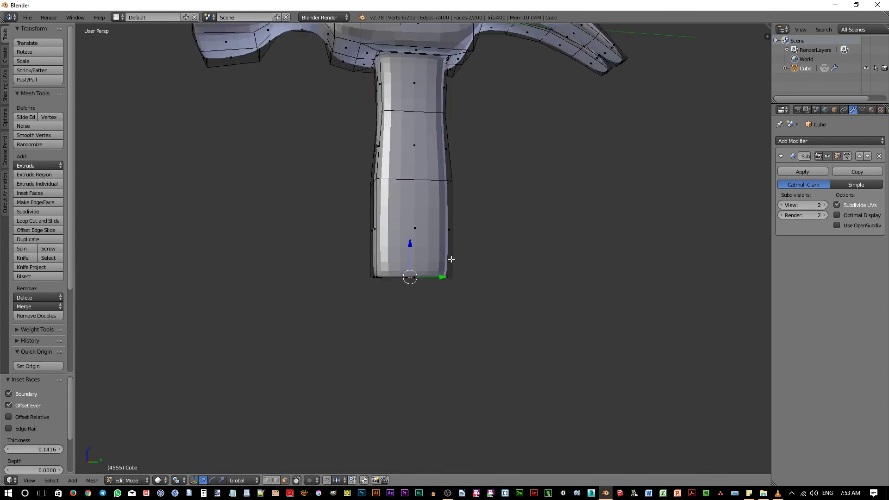
key("KP_3")
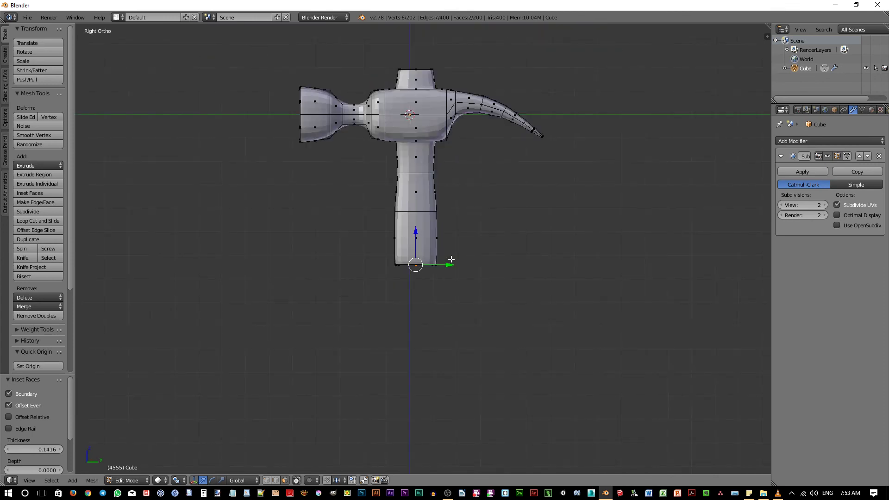
- In wireframe face mode, move the handle's bottom end far down along Z to lengthen it
key("z")
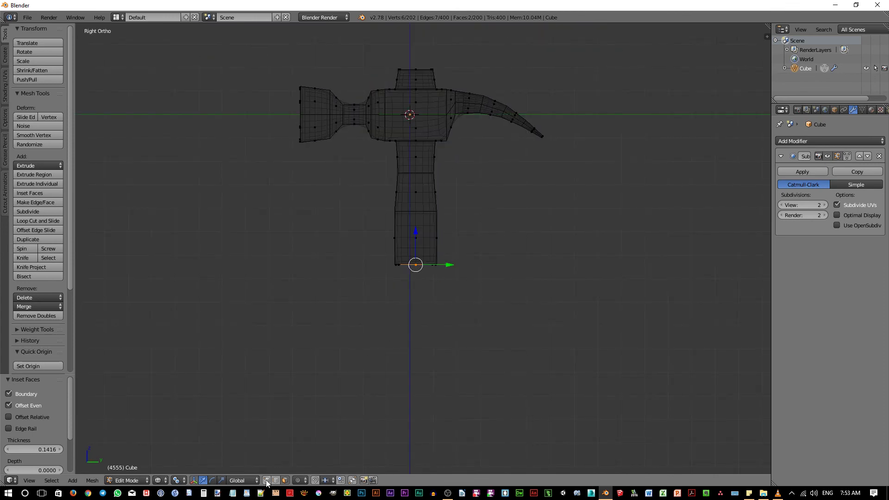
left_click(285, 480)
key("a")
left_click_drag(483, 288, 482, 259, "ctrl")
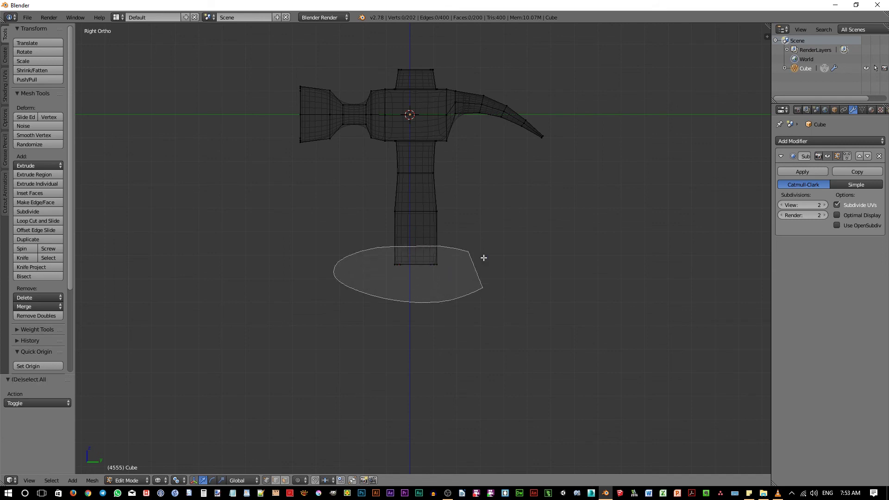
key("g")
key("z")
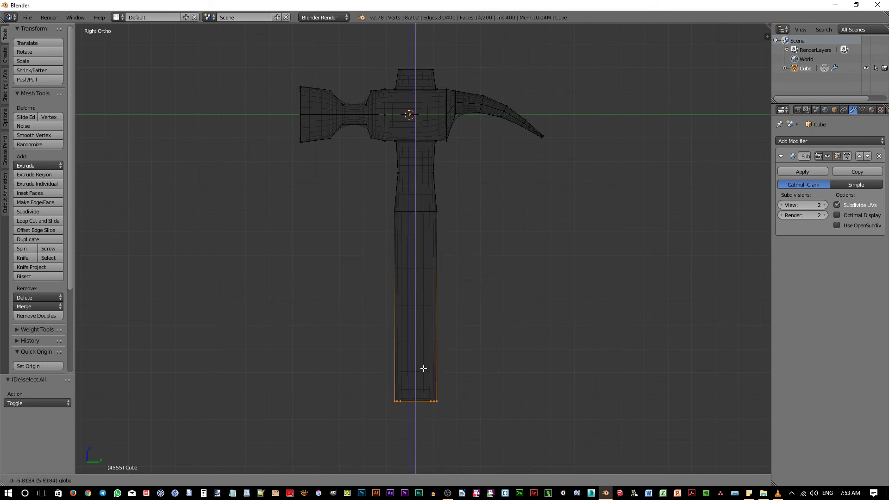
left_click(424, 378)
scroll(469, 236, "up", 5)
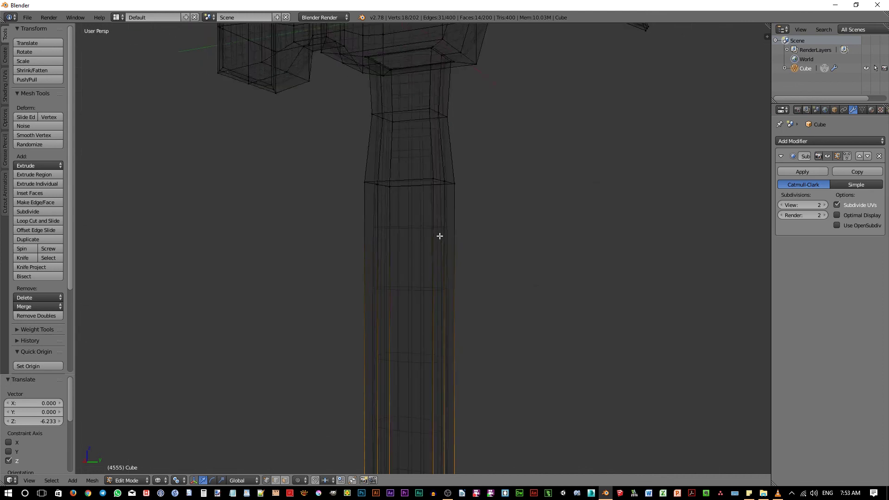
middle_click_drag(439, 236, 462, 241)
key("KP_3")
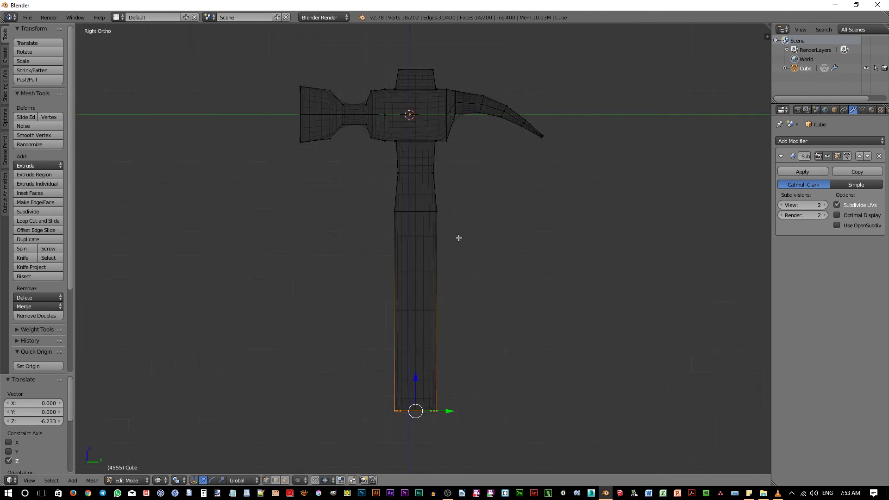
- Widen the upper handle edge loop, lower it along Z, and scale it to 1.071
key("a")
left_click_drag(463, 222, 481, 201, "ctrl")
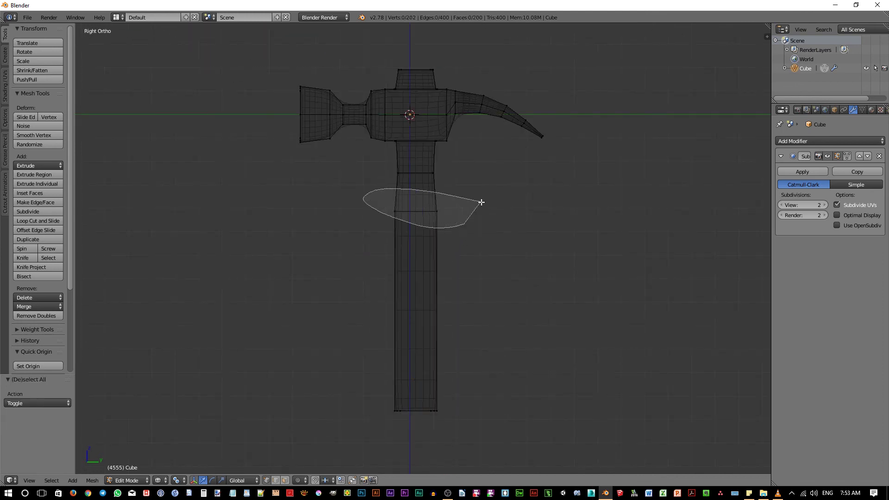
key("s")
left_click(497, 245)
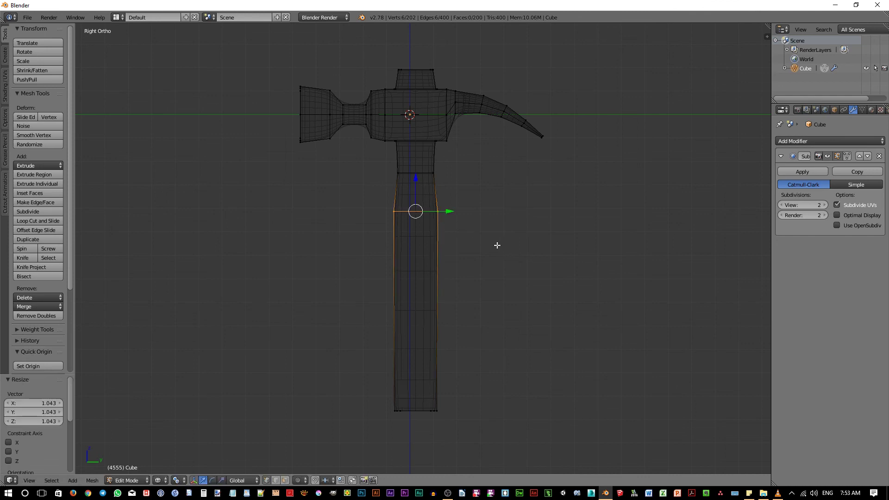
key("g")
key("z")
left_click(429, 197)
key("s")
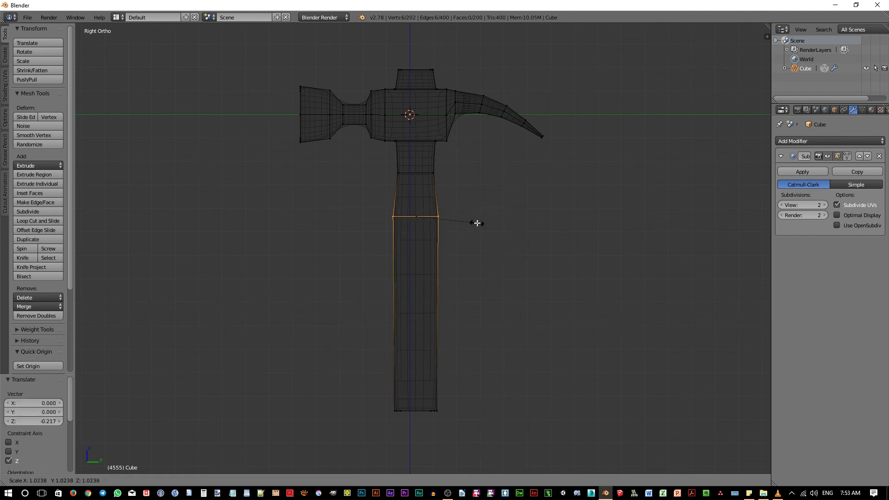
left_click(479, 224)
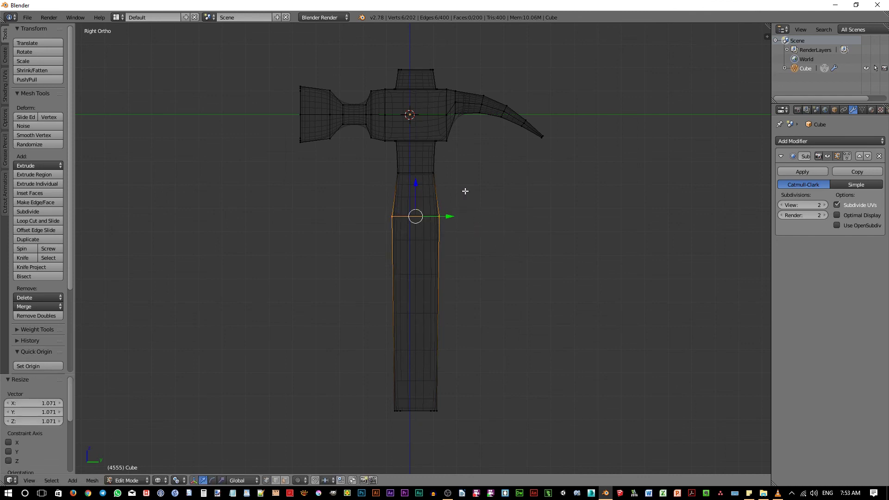
- Narrow the edge loop just below the head and lower it slightly to form the neck
key("a")
right_click(474, 175, "alt")
key("s")
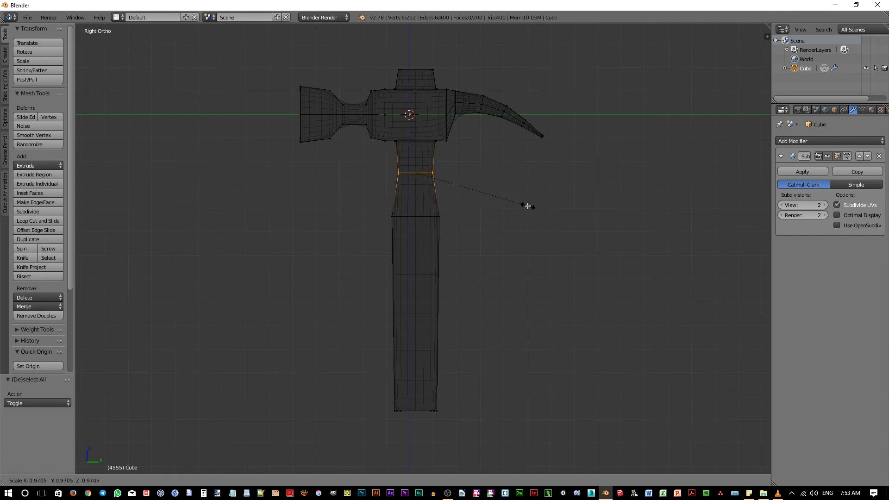
left_click(526, 206)
left_click_drag(416, 147, 415, 153)
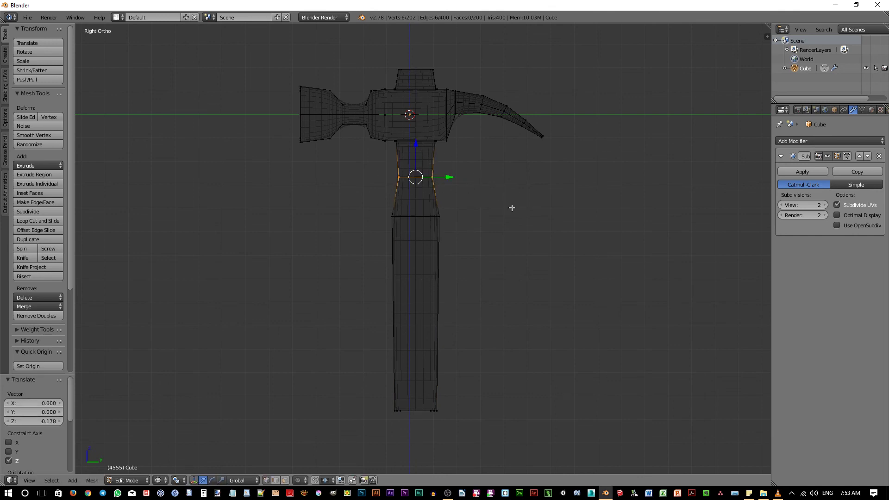
middle_click_drag(512, 207, 484, 212)
scroll(471, 216, "down", 3)
- Return to solid view and Object Mode, then apply Smooth shading to the whole hammer
key("z")
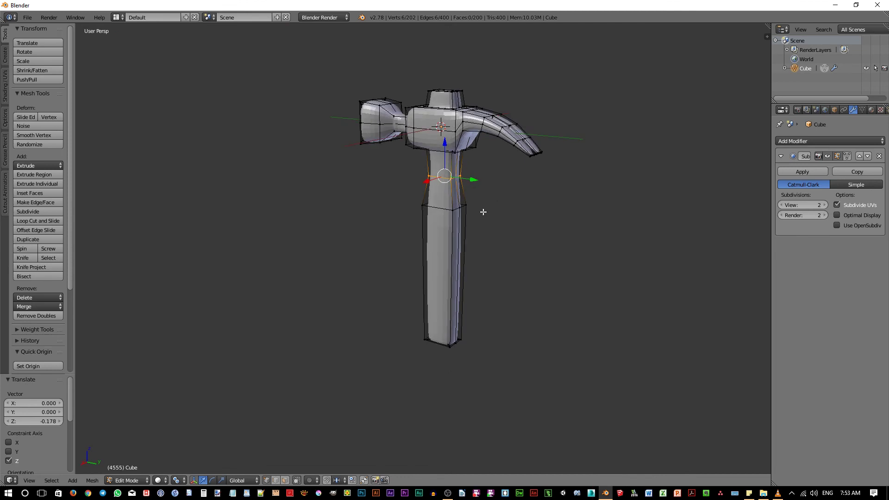
scroll(484, 212, "up", 2)
mouse_move(478, 145)
middle_mouse_down()
mouse_move(485, 168)
mouse_move(463, 222)
mouse_move(490, 255)
mouse_move(528, 249)
mouse_move(459, 229)
middle_mouse_up()
scroll(459, 228, "up", 2)
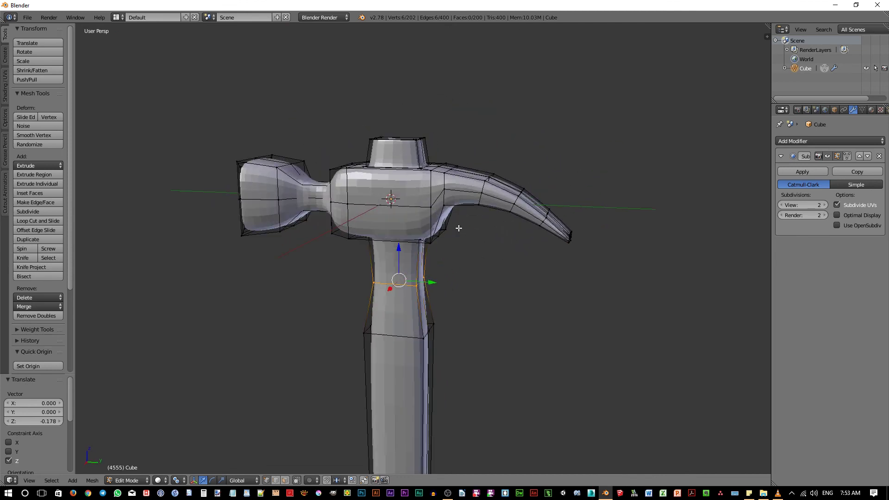
key("Tab")
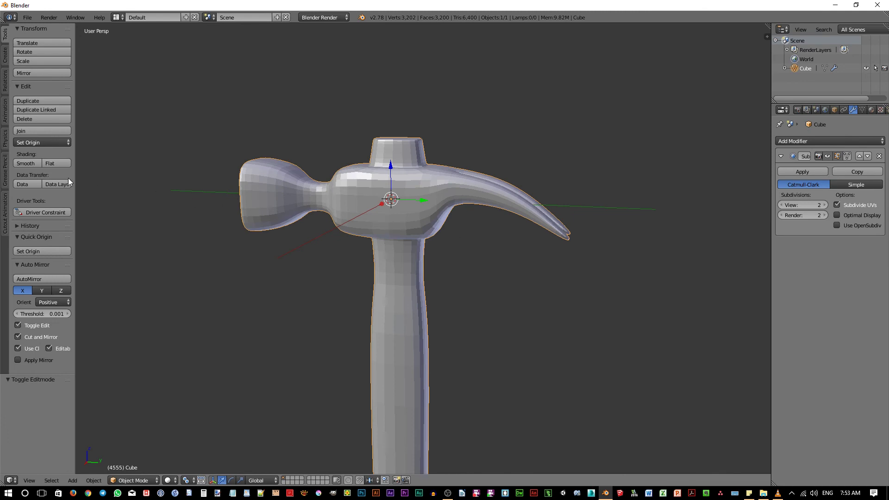
left_click(25, 163)
scroll(408, 296, "down", 2)
mouse_move(418, 304)
middle_mouse_down()
mouse_move(430, 273)
mouse_move(605, 272)
mouse_move(422, 275)
middle_mouse_up()
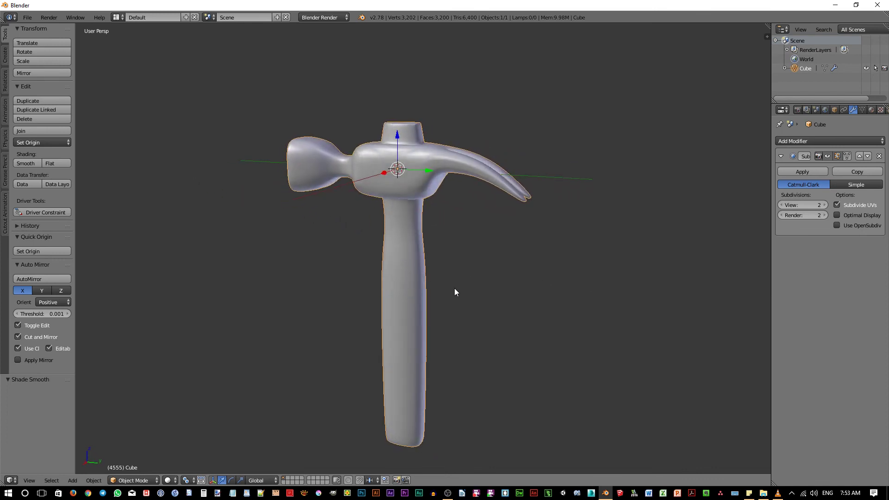